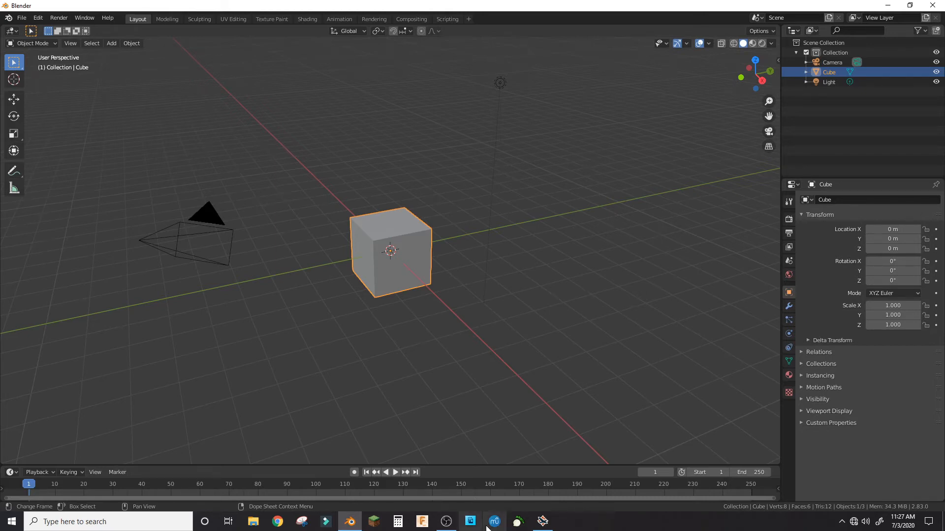
# Step: Delete the default cube and add a plane mesh at the origin
pyautogui.press('Delete')
pyautogui.hotkey('shift', 'a')
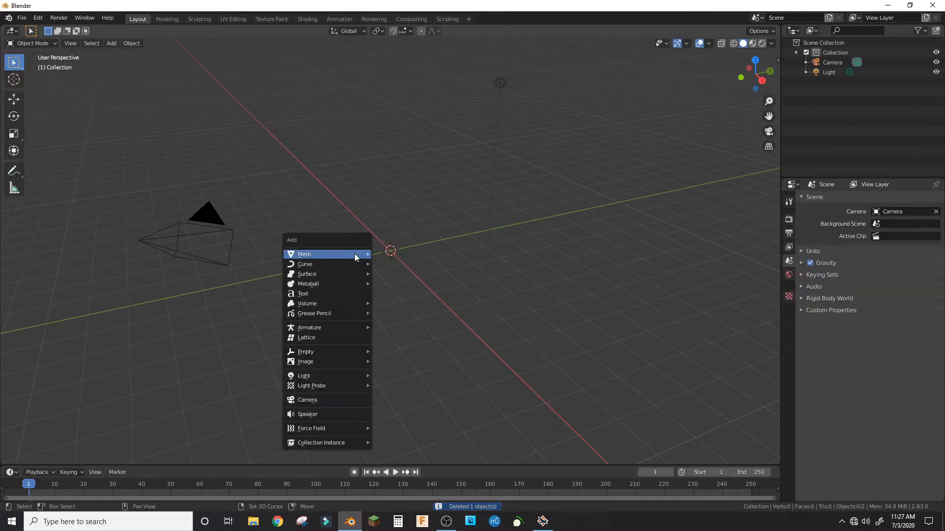
pyautogui.moveTo(355, 253)
pyautogui.click(418, 256)
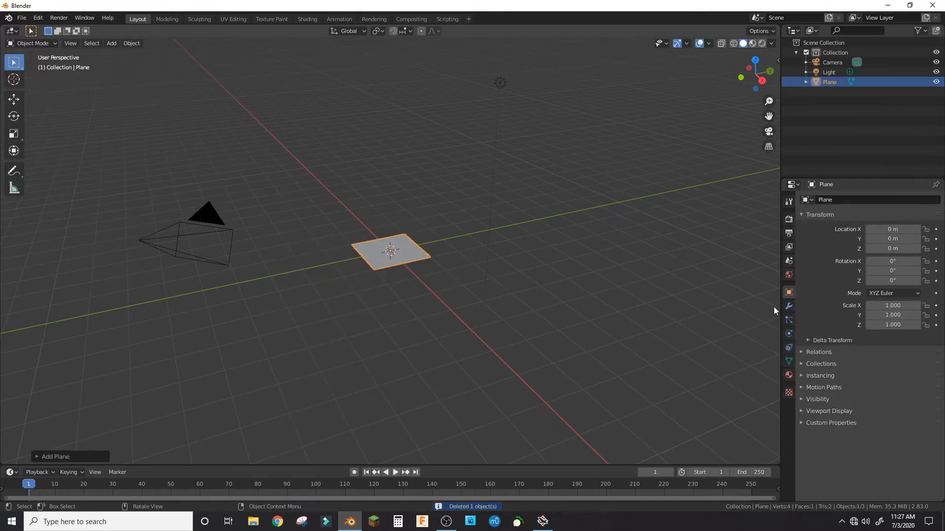
# Step: Add a hair particle system to the plane and set the hair length to 0.125 m
pyautogui.click(789, 320)
pyautogui.click(936, 200)
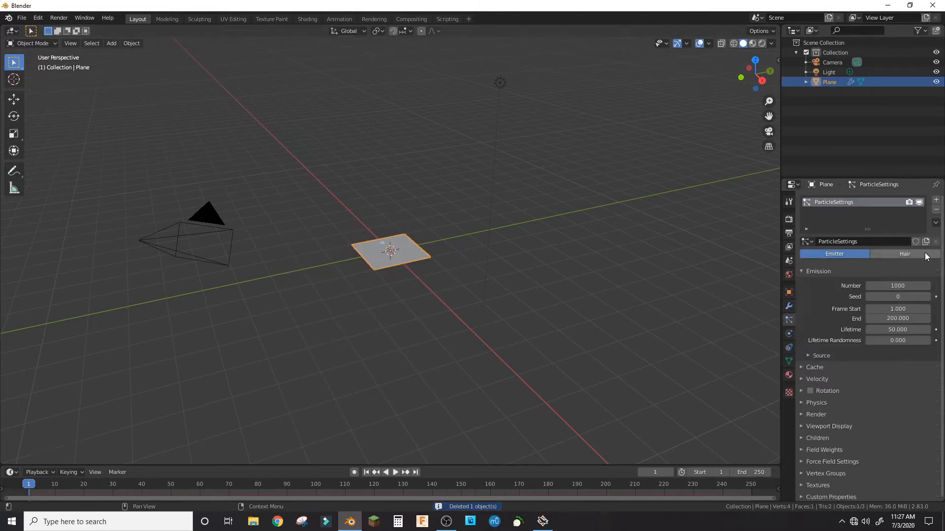
pyautogui.click(903, 254)
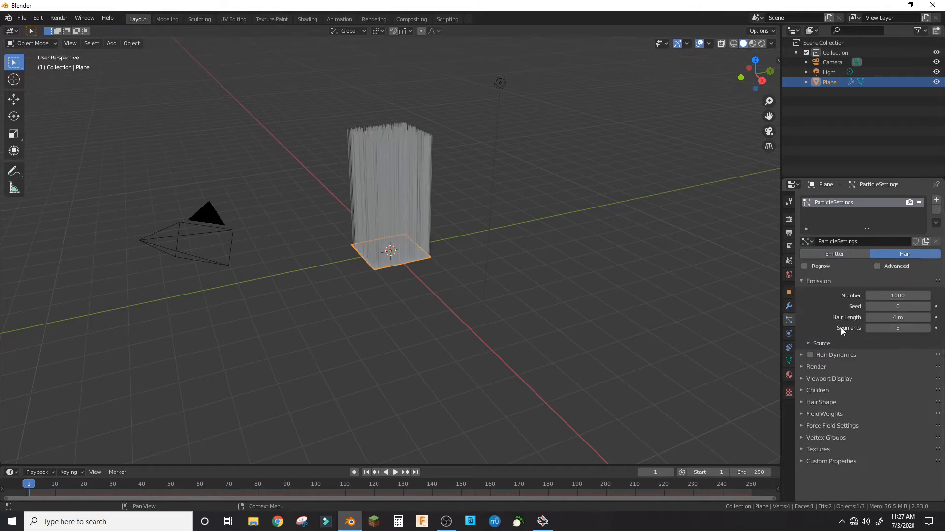
pyautogui.click(895, 317)
pyautogui.press('Return')
pyautogui.moveTo(497, 212); pyautogui.dragTo(542, 196, button='middle')
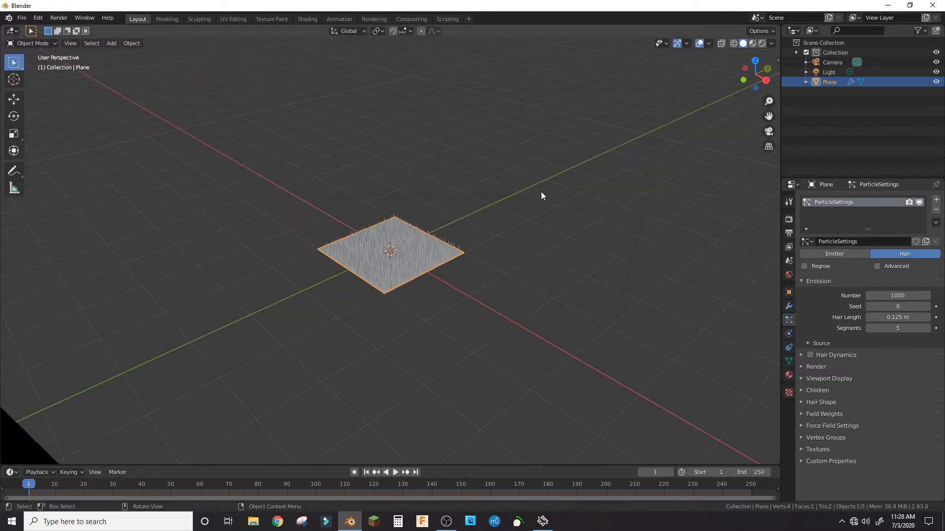
# Step: Give the plane's hair interpolated children and enable hair dynamics
pyautogui.click(817, 391)
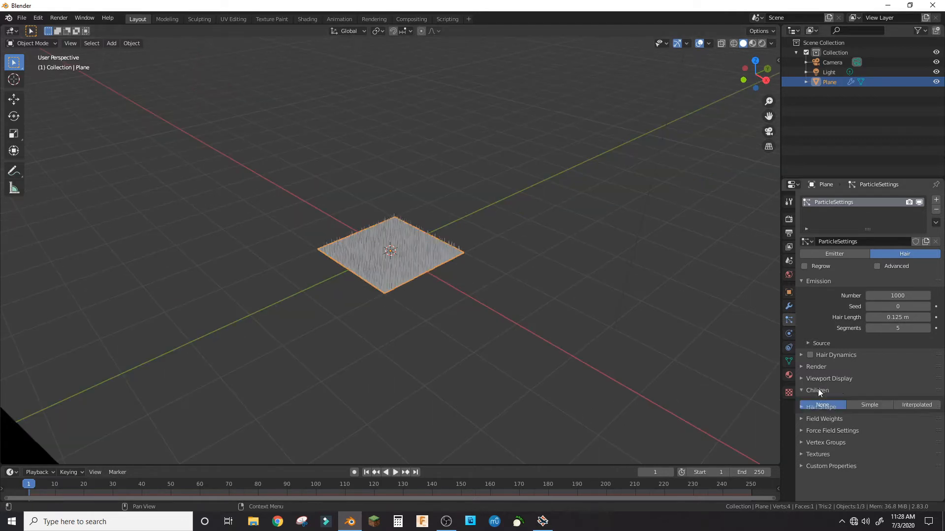
pyautogui.click(916, 404)
pyautogui.scroll(8, 406, 276)
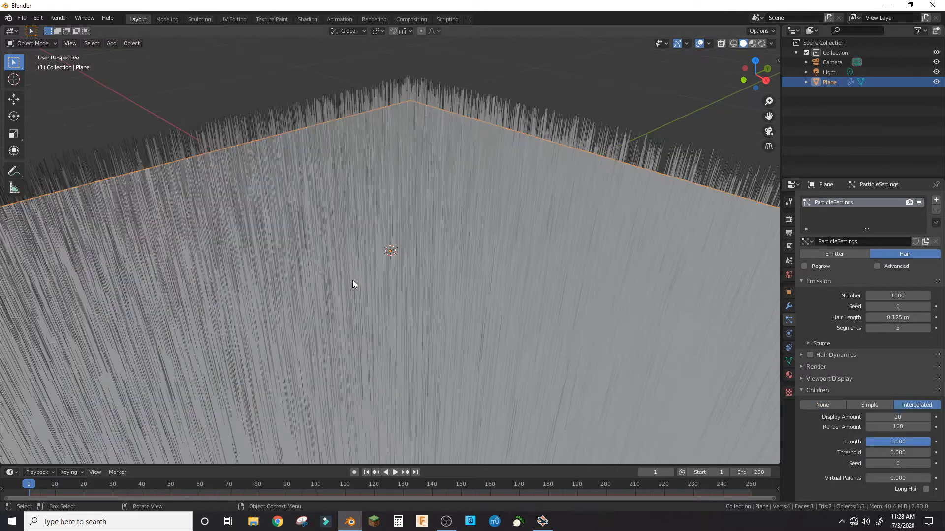
pyautogui.scroll(-2, 389, 278)
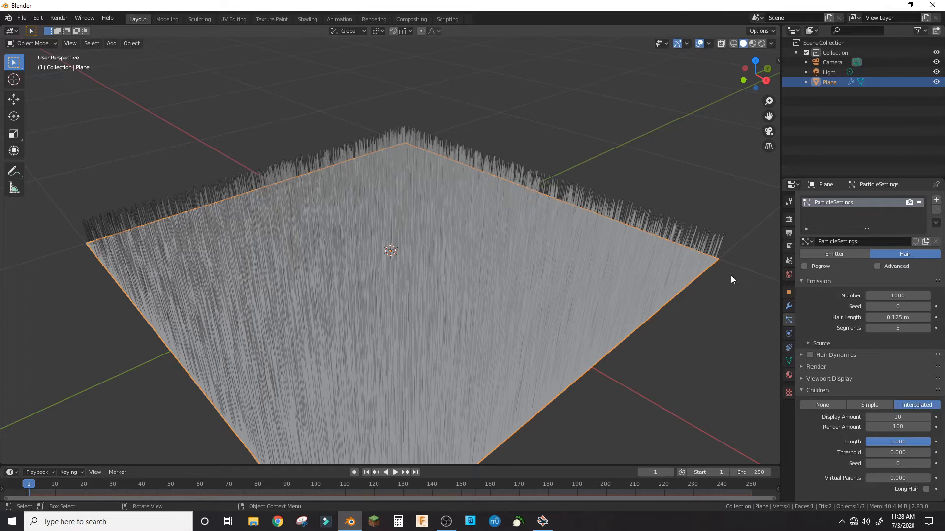
pyautogui.click(810, 354)
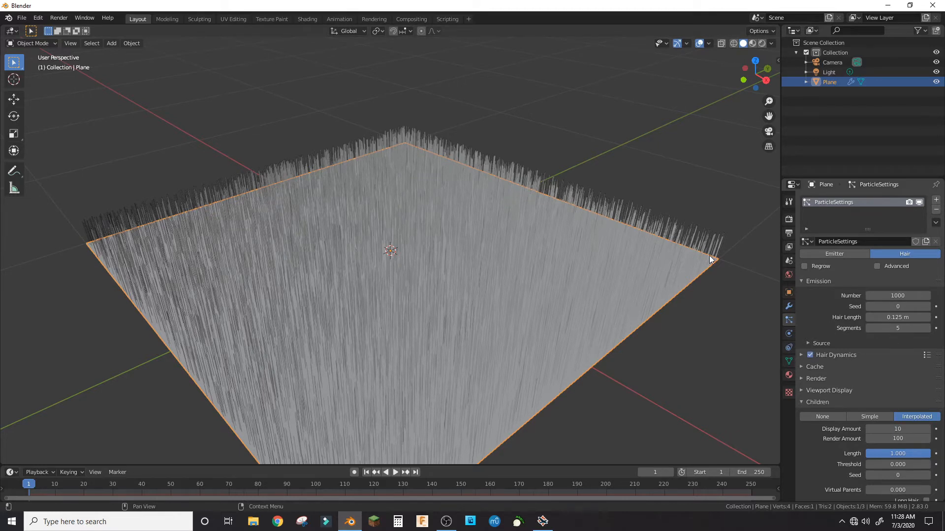
# Step: Add a UV sphere at the origin and scale it down to a small ball
pyautogui.scroll(-6, 460, 150)
pyautogui.moveTo(513, 163); pyautogui.dragTo(466, 183, button='middle')
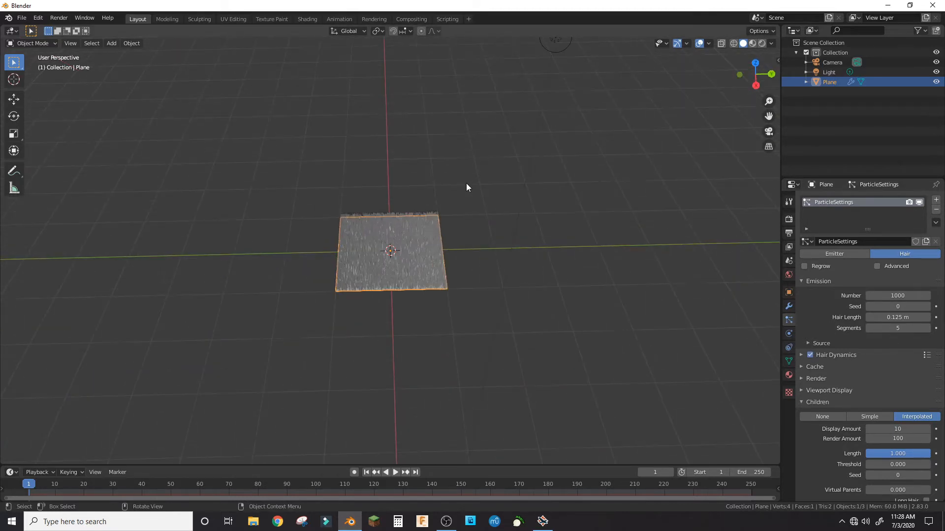
pyautogui.hotkey('shift', 'a')
pyautogui.moveTo(466, 184)
pyautogui.click(514, 213)
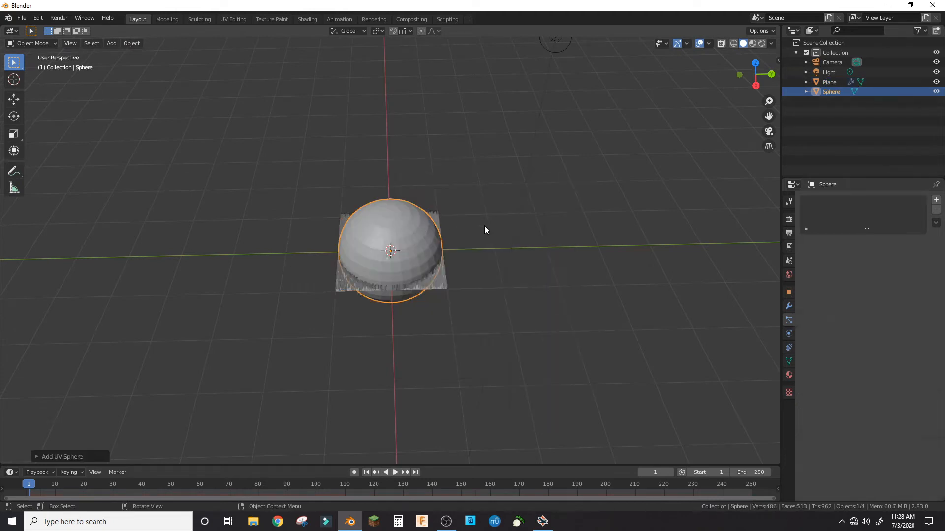
pyautogui.press('s')
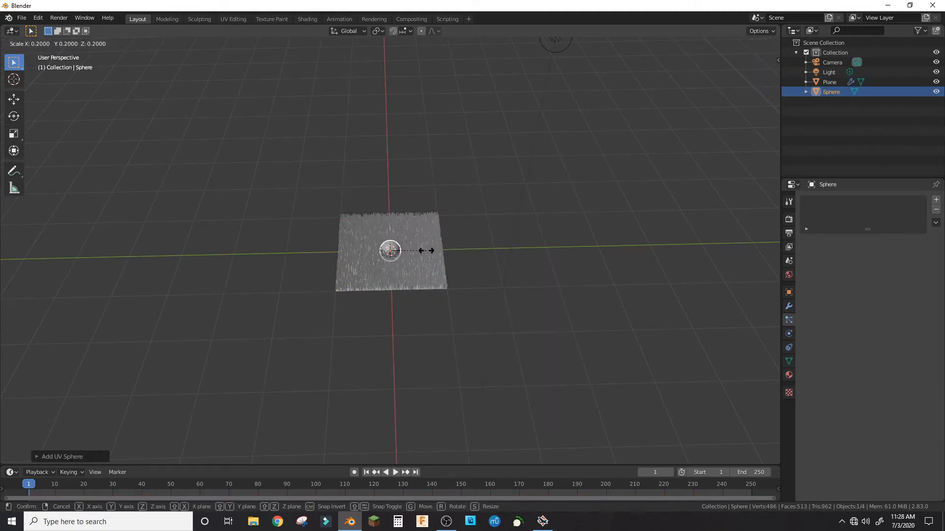
pyautogui.click(409, 252)
# Step: Raise the sphere along Z to the hair tips and move it along negative Y, clear of the plane's edge
pyautogui.moveTo(451, 281); pyautogui.dragTo(471, 214, button='middle')
pyautogui.press('z')
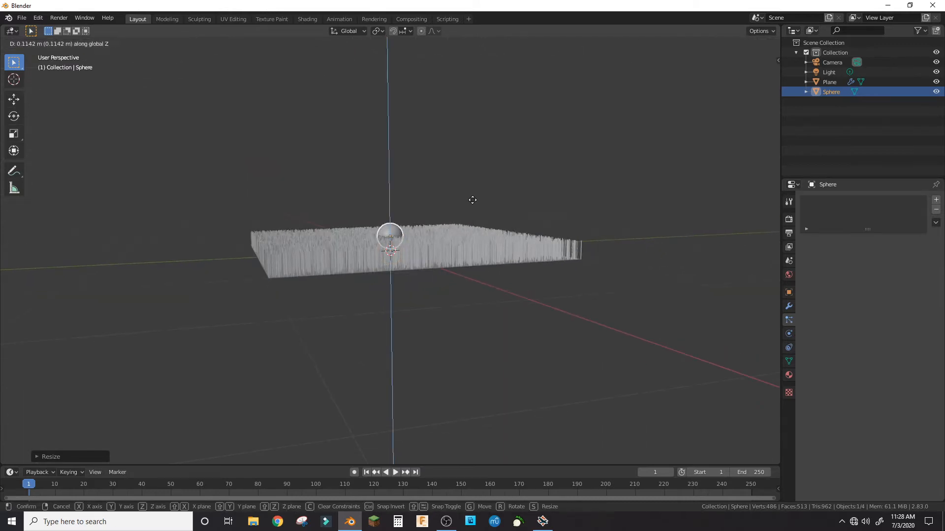
pyautogui.press('z')
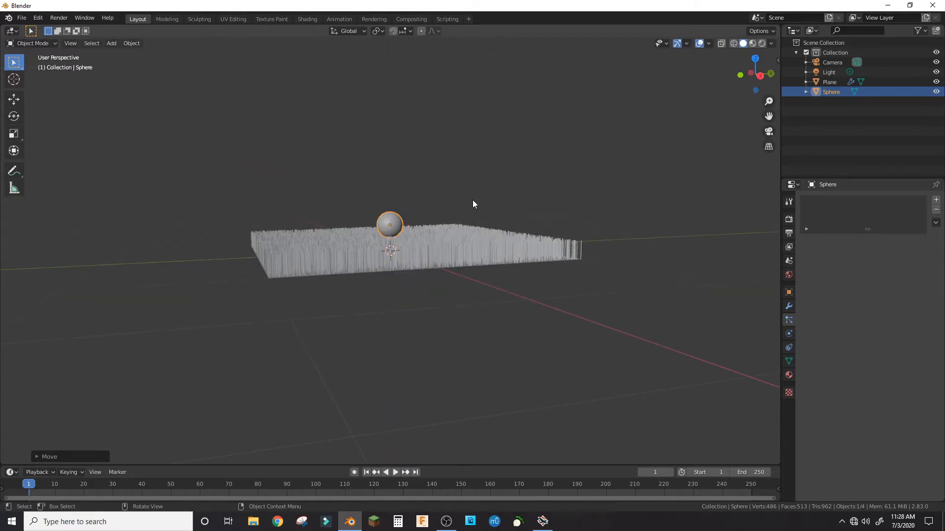
pyautogui.press('y')
pyautogui.click(219, 189)
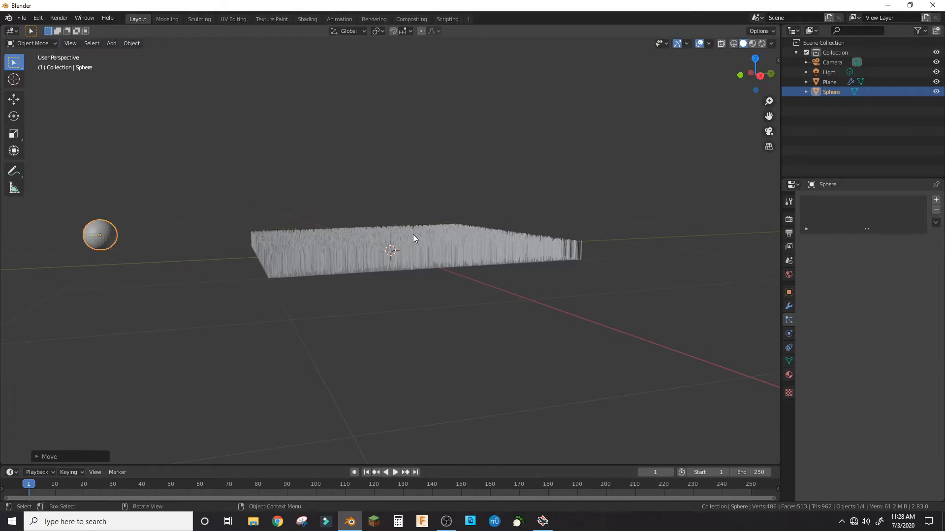
# Step: Insert a location keyframe for the sphere at frame 1
pyautogui.moveTo(412, 234); pyautogui.dragTo(424, 250, button='middle')
pyautogui.press('i')
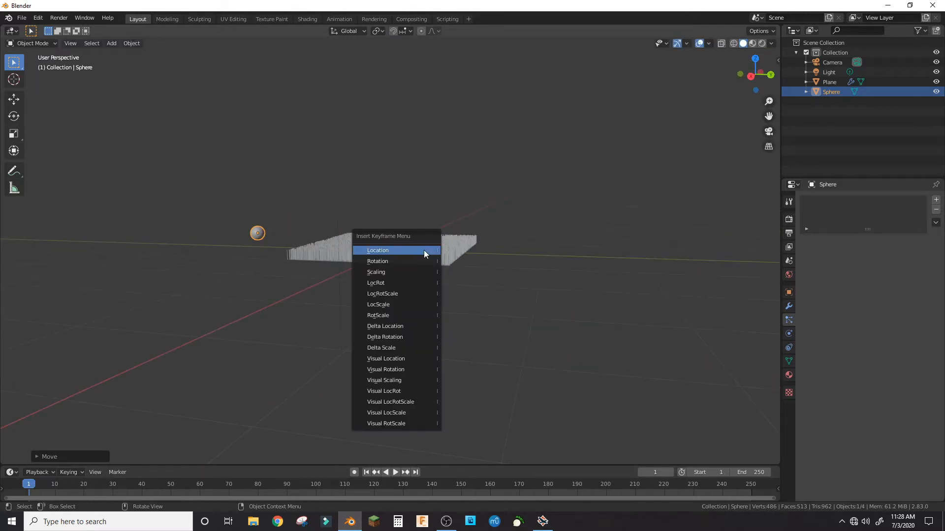
pyautogui.click(424, 250)
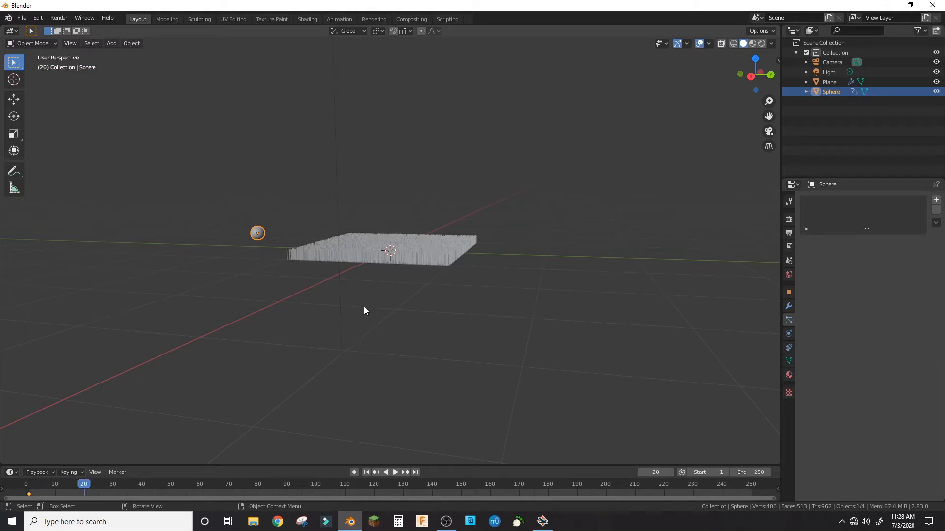
# Step: At frame 20, move the sphere across to the opposite side of the plane and insert a location keyframe
pyautogui.press('g')
pyautogui.click(612, 333)
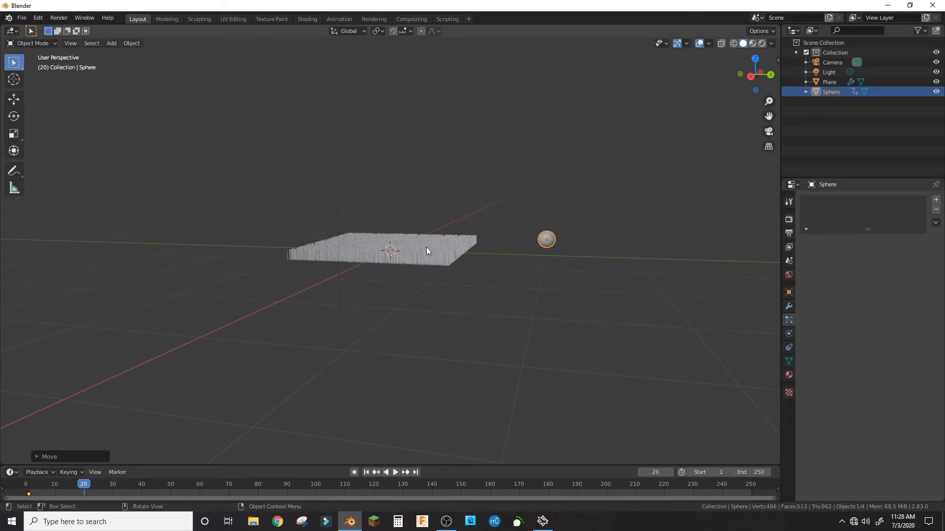
pyautogui.press('i')
pyautogui.click(439, 250)
# Step: Enable Collision physics on the sphere
pyautogui.moveTo(563, 415); pyautogui.dragTo(564, 416, button='middle')
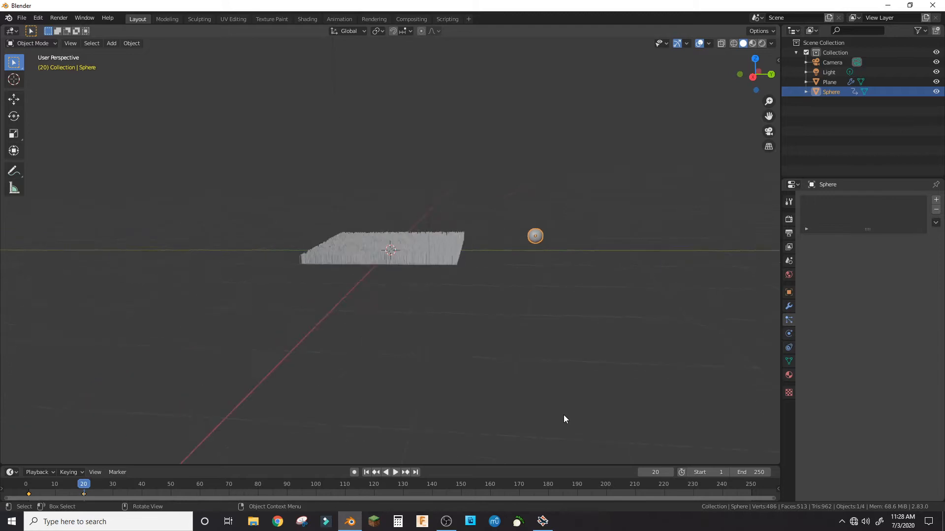
pyautogui.press('KP_0')
pyautogui.scroll(3, 563, 416)
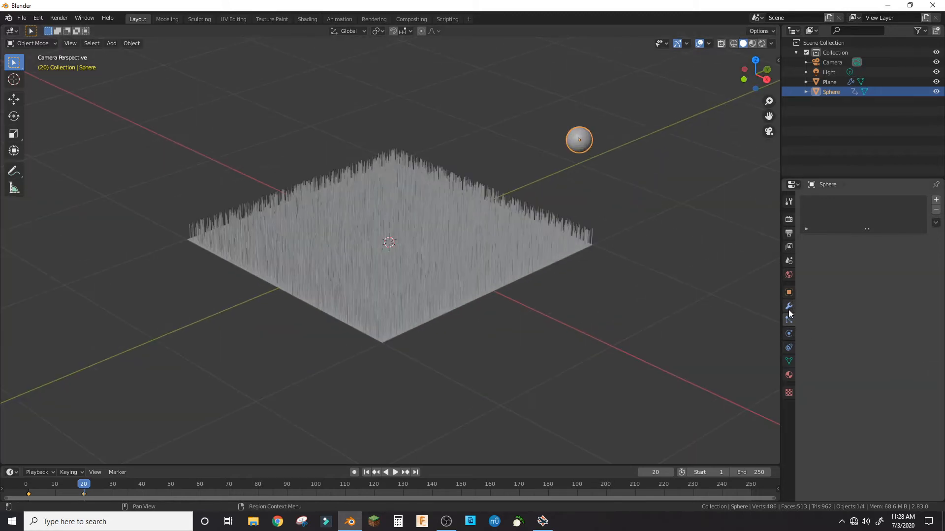
pyautogui.click(788, 333)
pyautogui.click(838, 223)
# Step: Play the animation from the first frame and inspect closely how the hair reacts to the passing sphere
pyautogui.hotkey('shift', 'Left')
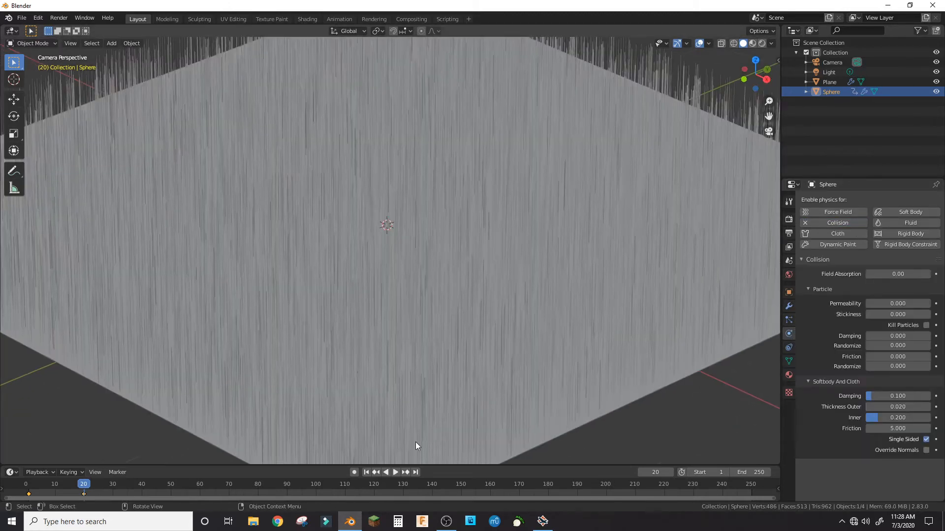
pyautogui.press('space')
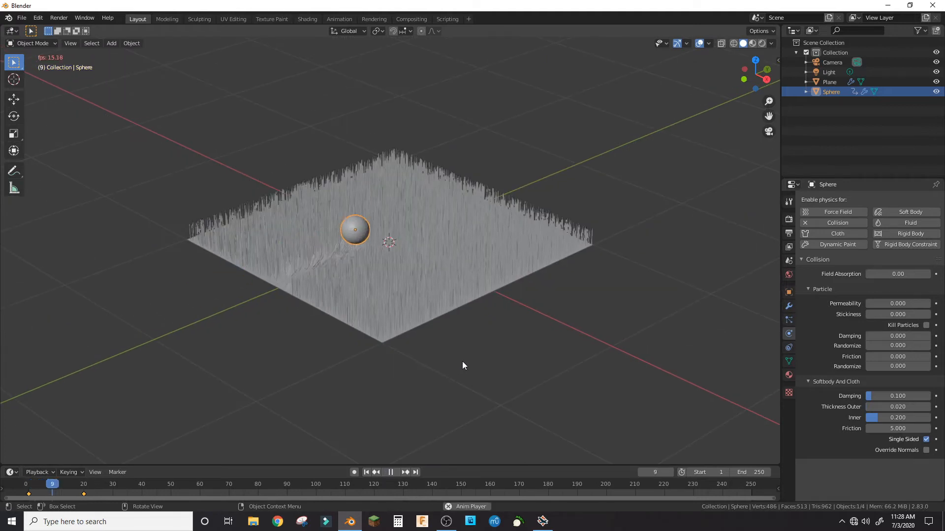
pyautogui.press('space')
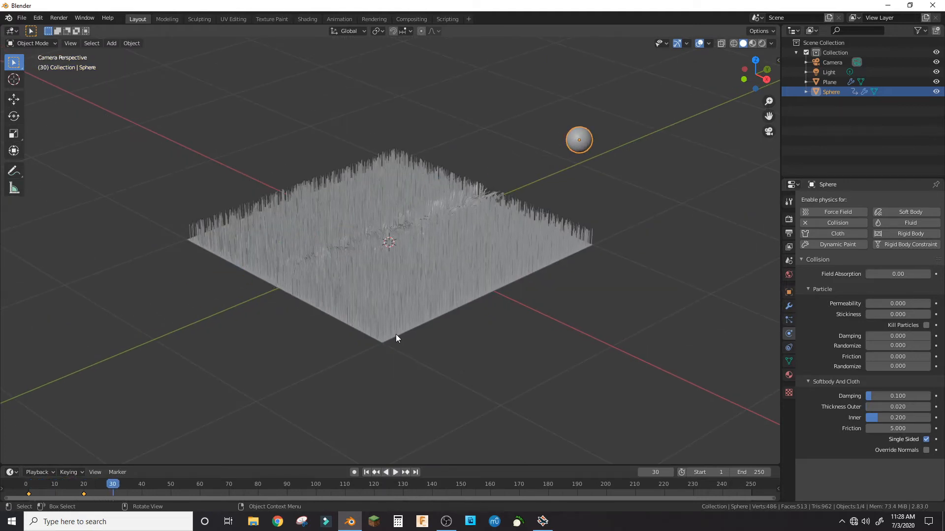
pyautogui.moveTo(396, 335); pyautogui.dragTo(455, 351, button='middle')
pyautogui.scroll(9, 479, 327)
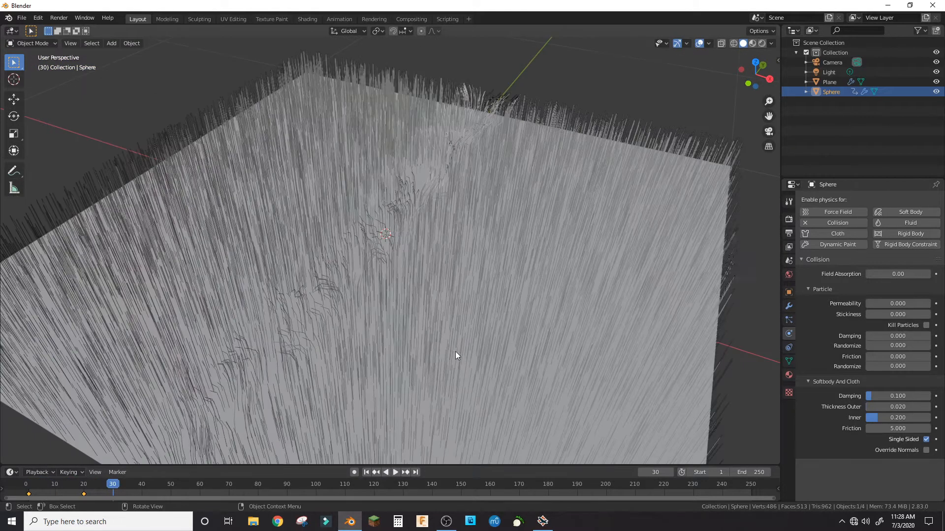
pyautogui.click(366, 472)
pyautogui.press('space')
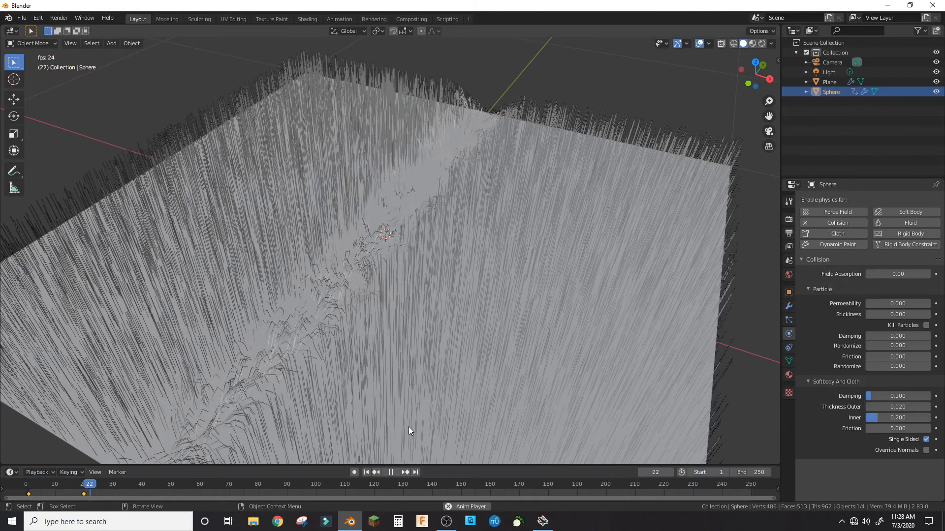
pyautogui.press('space')
# Step: Move the sphere's end keyframe to frame 40 and return to the first frame
pyautogui.click(90, 491)
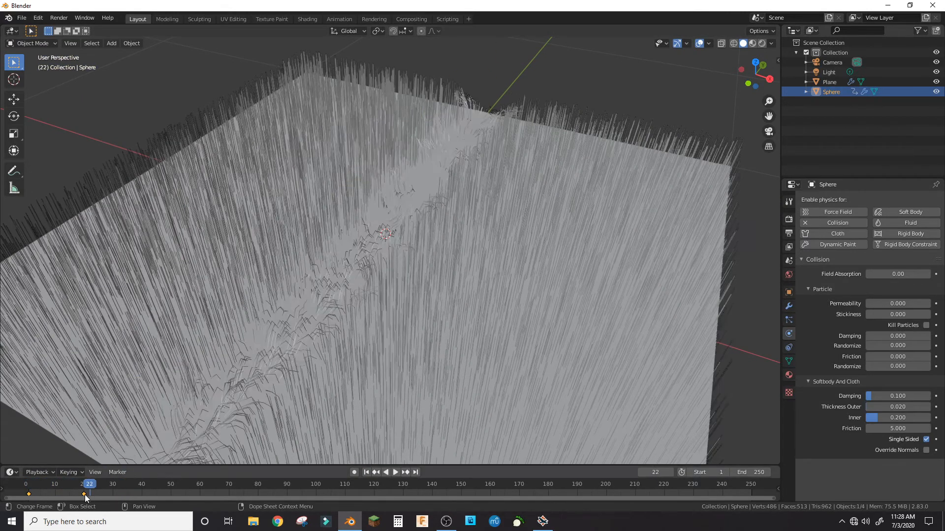
pyautogui.moveTo(85, 494); pyautogui.dragTo(141, 492)
pyautogui.click(370, 472)
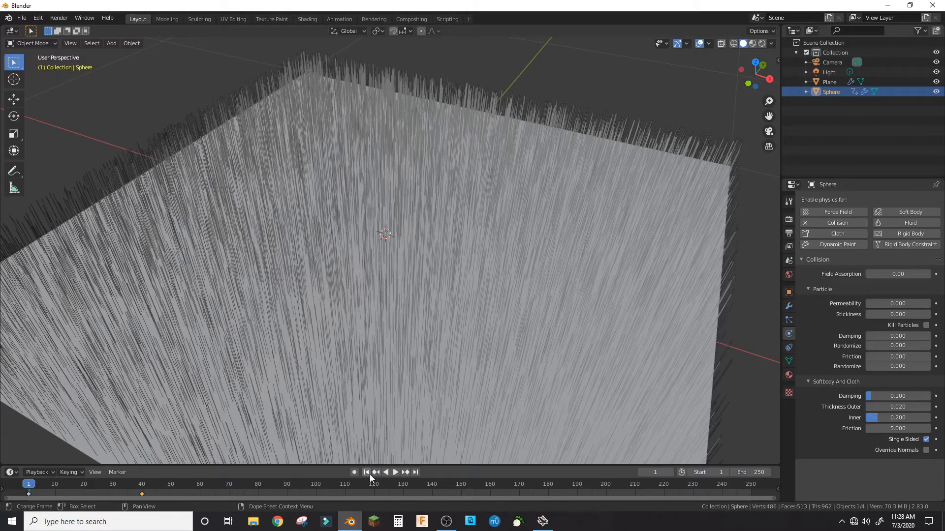
# Step: Play the slowed animation from a low side view and scrub back to frame 19 to check the hair
pyautogui.click(395, 471)
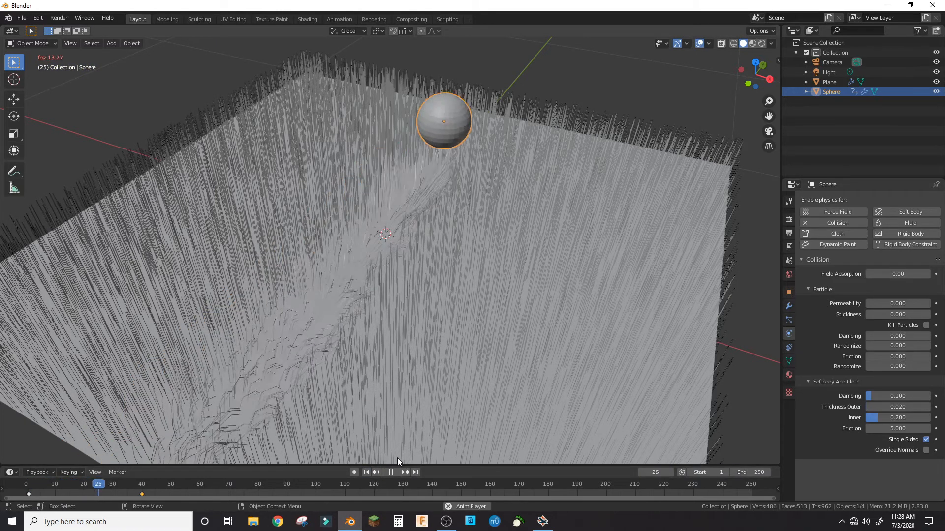
pyautogui.scroll(-3, 496, 305)
pyautogui.moveTo(514, 297); pyautogui.dragTo(494, 327, button='middle')
pyautogui.press('space')
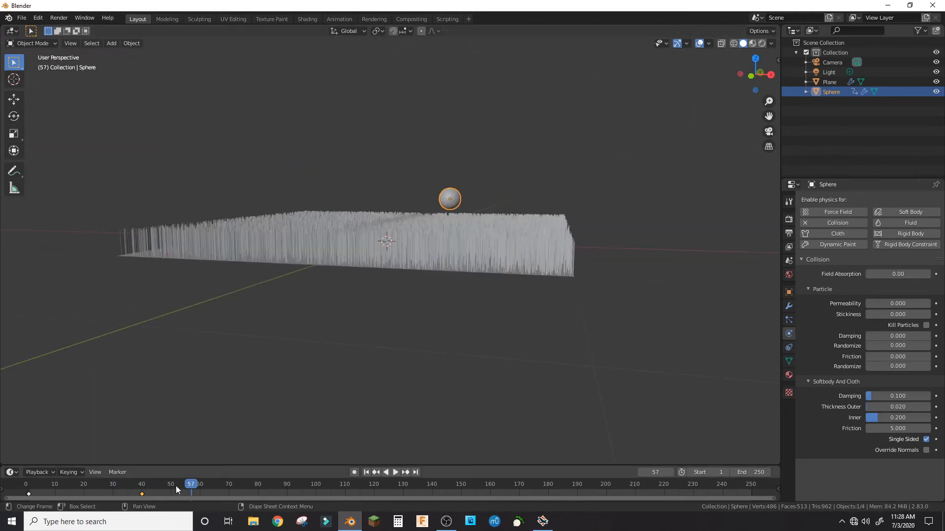
pyautogui.moveTo(175, 486); pyautogui.dragTo(81, 488)
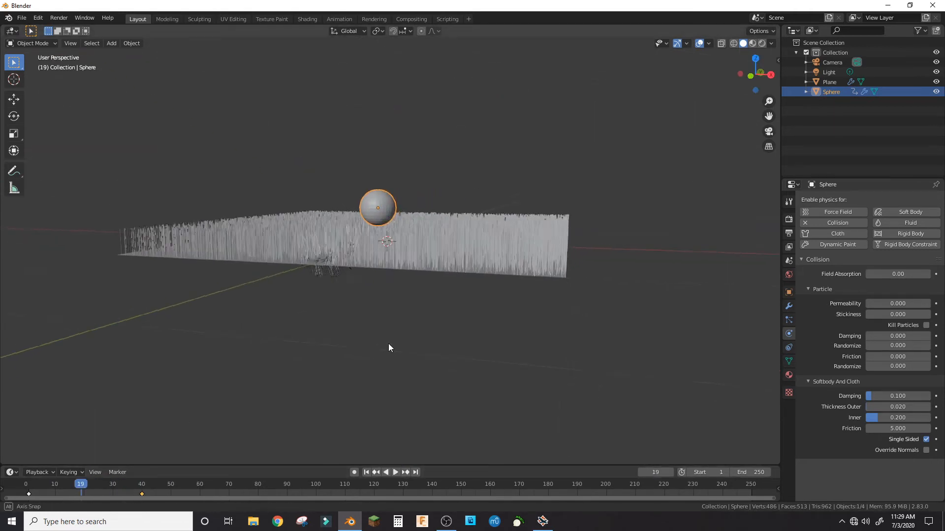
# Step: Duplicate the hair plane in place and offset the copy by -0.0005 m
pyautogui.moveTo(389, 343); pyautogui.dragTo(394, 305, button='middle')
pyautogui.click(481, 205)
pyautogui.hotkey('shift', 'd')
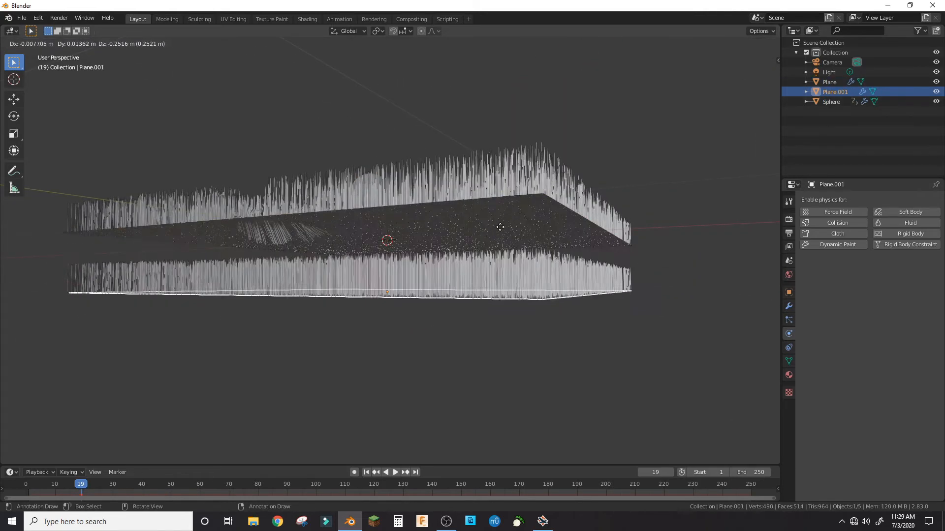
pyautogui.rightClick(500, 230)
pyautogui.press('g')
pyautogui.press('.')
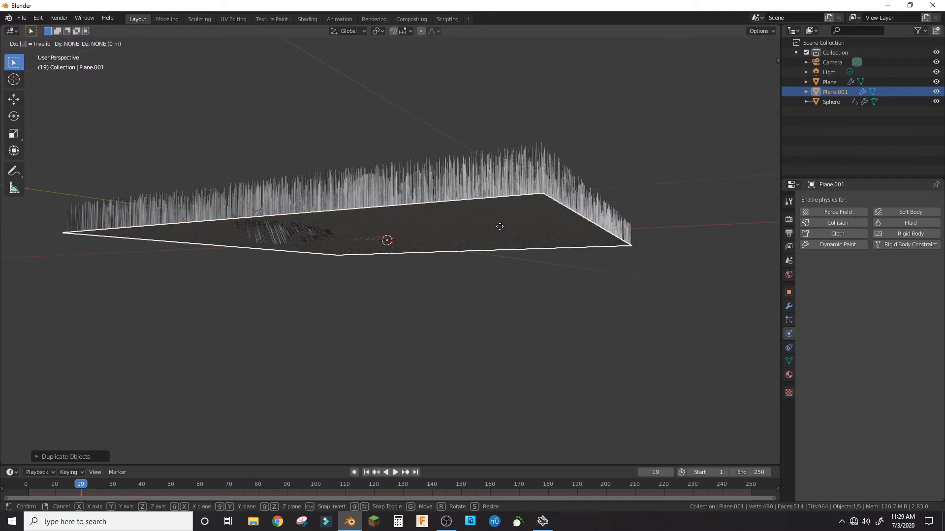
pyautogui.press('-')
pyautogui.write('0005')
pyautogui.press('Return')
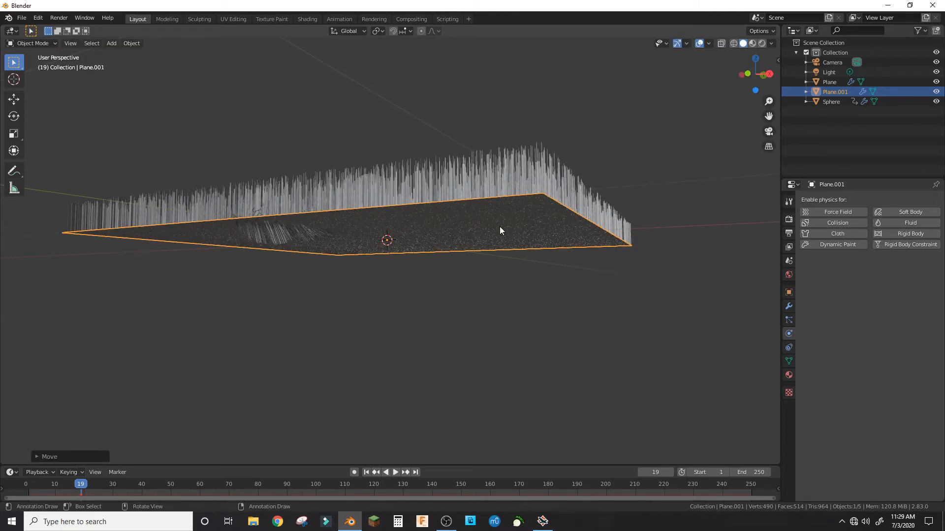
# Step: Enable Collision physics on the duplicated plane and remove its particle system
pyautogui.click(838, 222)
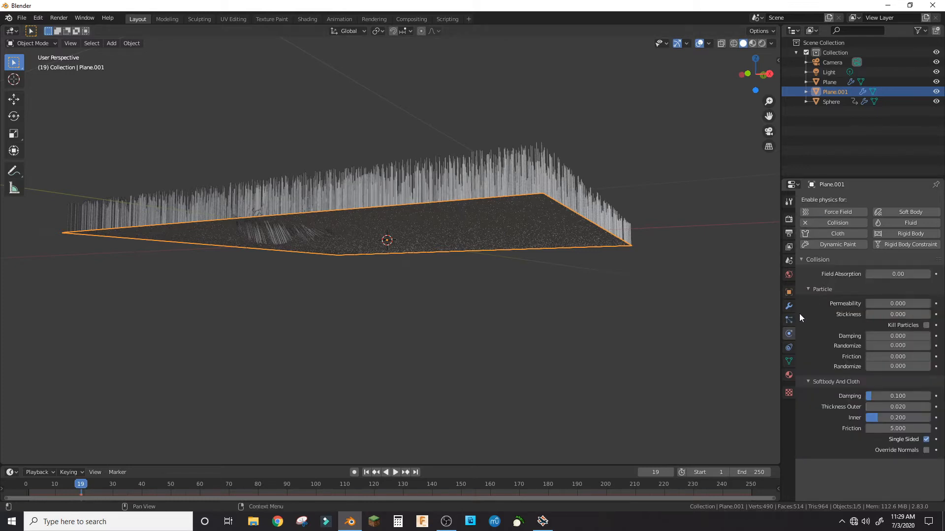
pyautogui.click(789, 320)
pyautogui.click(936, 210)
pyautogui.moveTo(605, 250); pyautogui.dragTo(497, 252, button='middle')
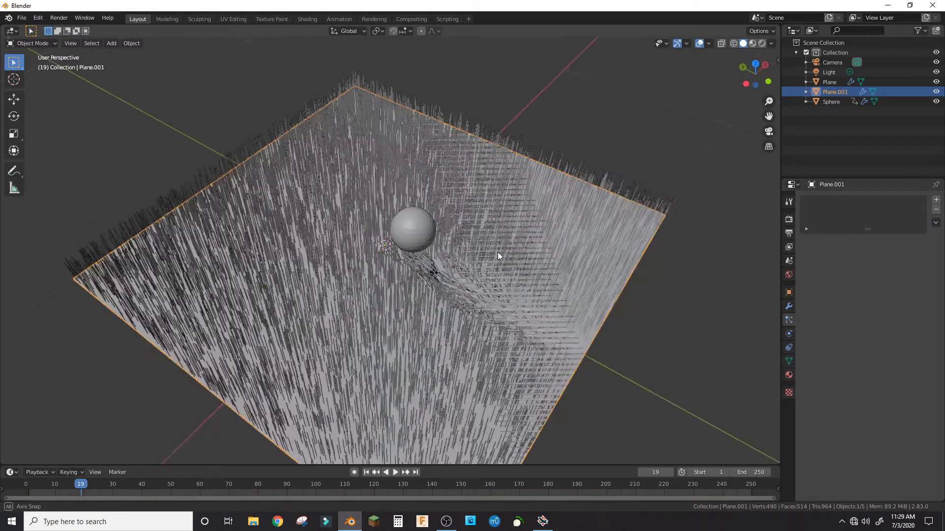
# Step: Scale the duplicated plane up so it extends well beyond the hair plane on every side
pyautogui.press('s')
pyautogui.click(602, 240)
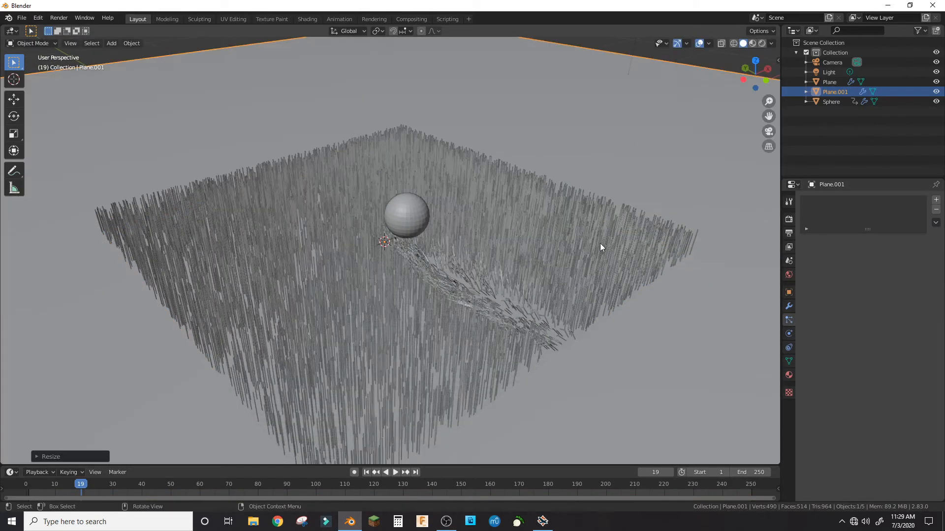
pyautogui.scroll(-7, 553, 331)
# Step: Play the animation from the first frame and examine how the hair behaves against the enlarged collision plane
pyautogui.click(369, 473)
pyautogui.moveTo(566, 366); pyautogui.dragTo(494, 341, button='middle')
pyautogui.scroll(3, 499, 351)
pyautogui.press('space')
pyautogui.scroll(3, 494, 340)
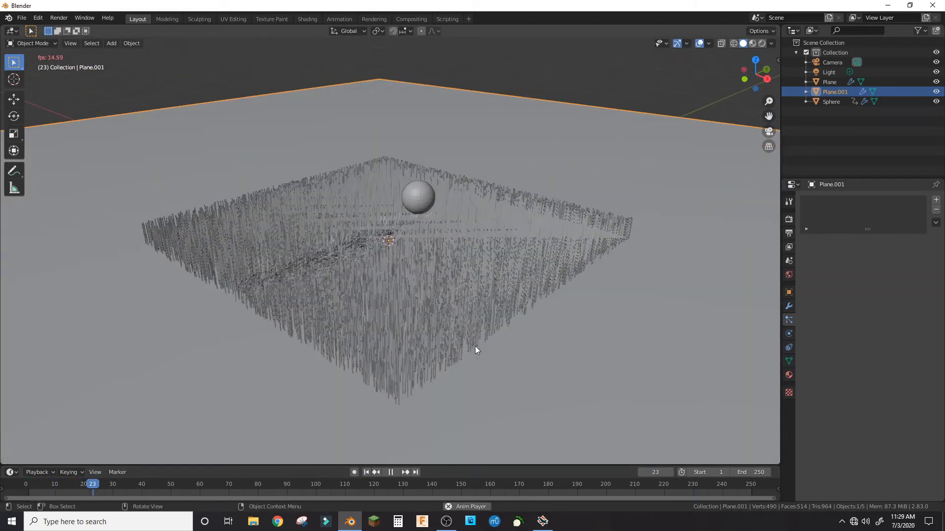
pyautogui.press('space')
pyautogui.moveTo(402, 339); pyautogui.dragTo(416, 322, button='middle')
pyautogui.scroll(4, 416, 321)
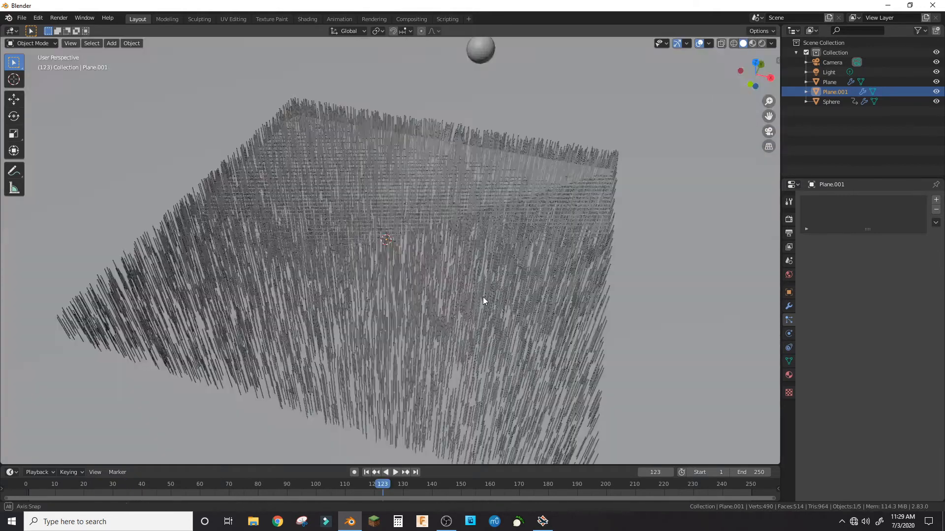
pyautogui.moveTo(483, 296); pyautogui.dragTo(484, 294, button='middle')
pyautogui.scroll(3, 484, 293)
pyautogui.scroll(-4, 478, 289)
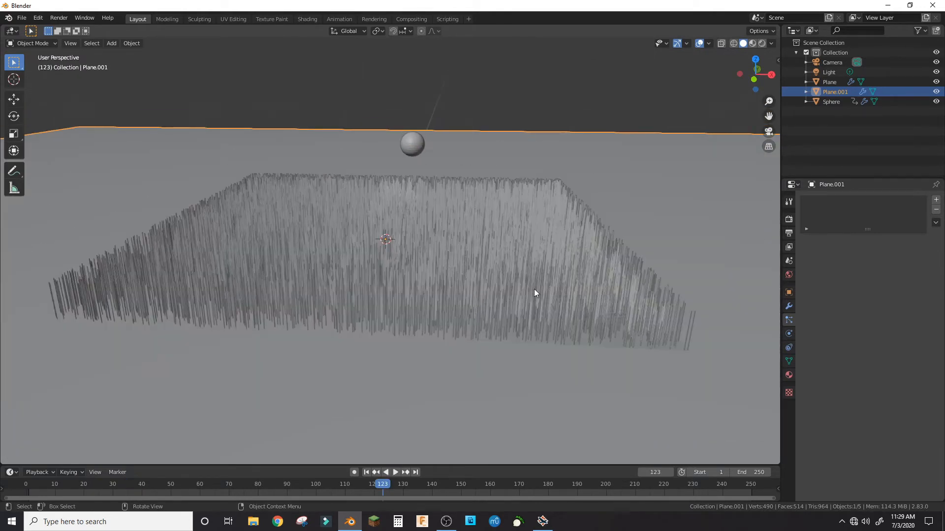
# Step: Hide the enlarged duplicate plane in the viewport and display the render-visibility toggles in the outliner
pyautogui.press('h')
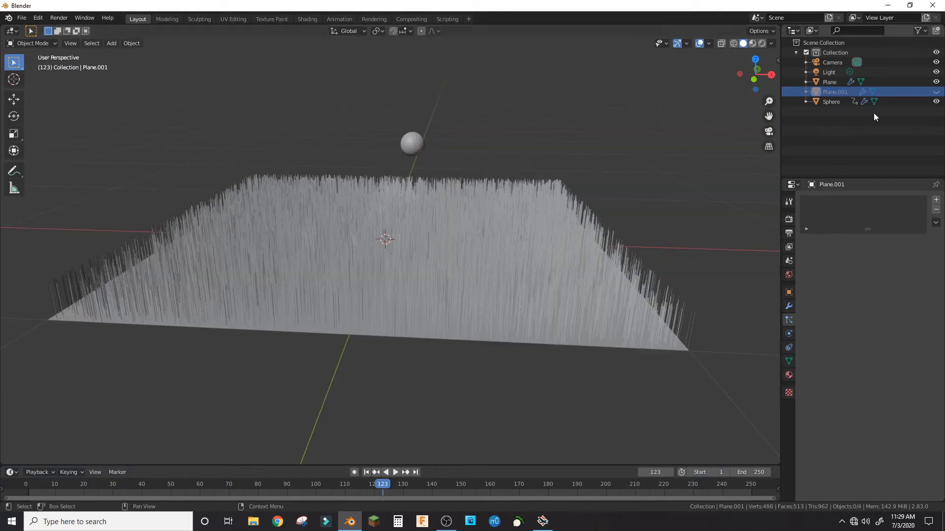
pyautogui.click(917, 31)
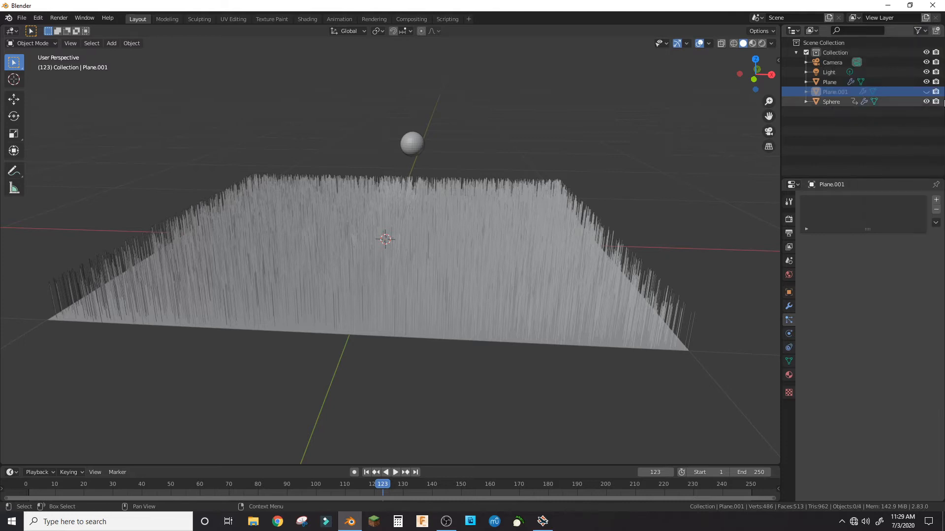
# Step: Select the hair plane and create a new material for it in the Shading workspace
pyautogui.click(829, 81)
pyautogui.click(317, 19)
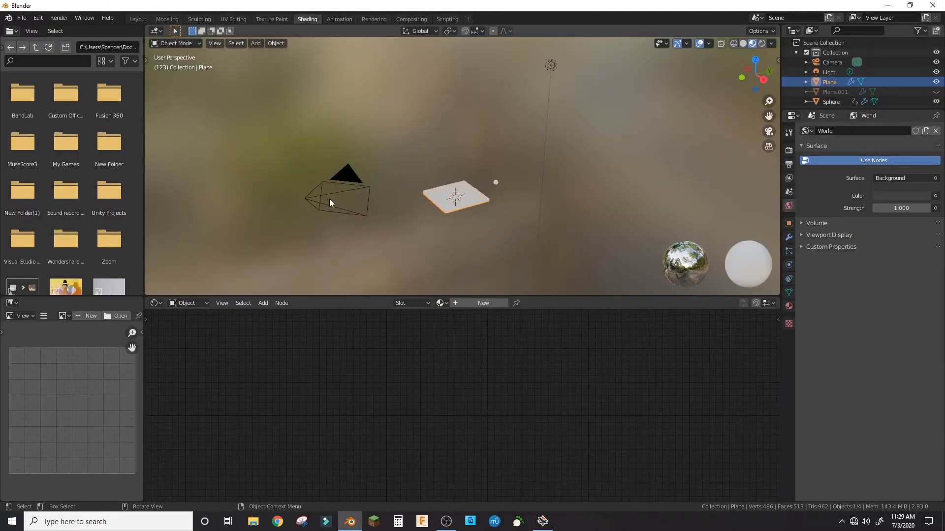
pyautogui.click(477, 303)
# Step: Add a Gradient Texture node to the hair material before the Principled shader
pyautogui.hotkey('shift', 'a')
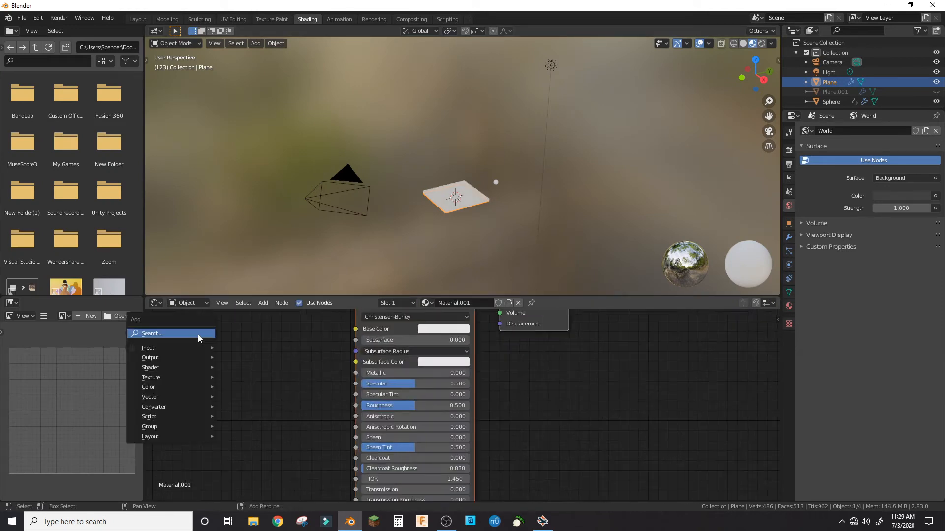
pyautogui.moveTo(177, 369)
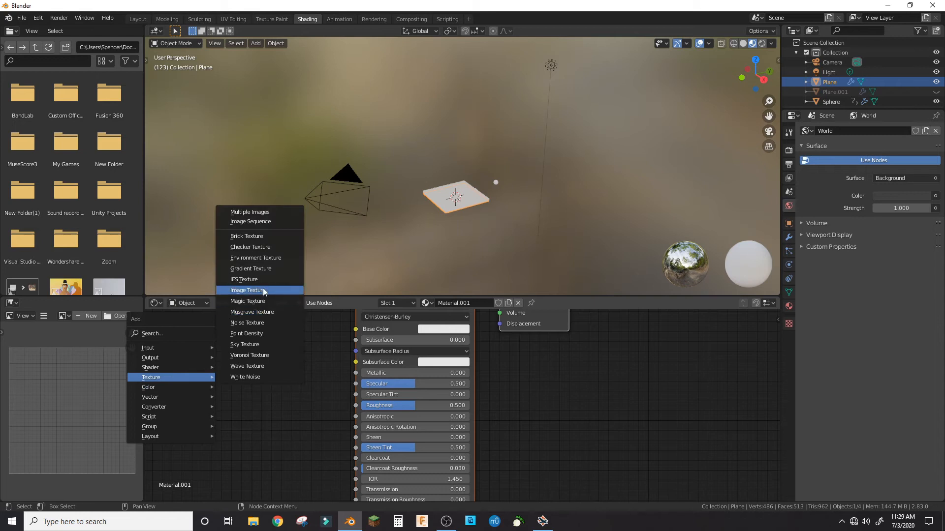
pyautogui.click(262, 270)
pyautogui.click(240, 329)
pyautogui.keyDown('shift'); pyautogui.moveTo(239, 329); pyautogui.dragTo(547, 338, button='middle'); pyautogui.keyUp('shift')
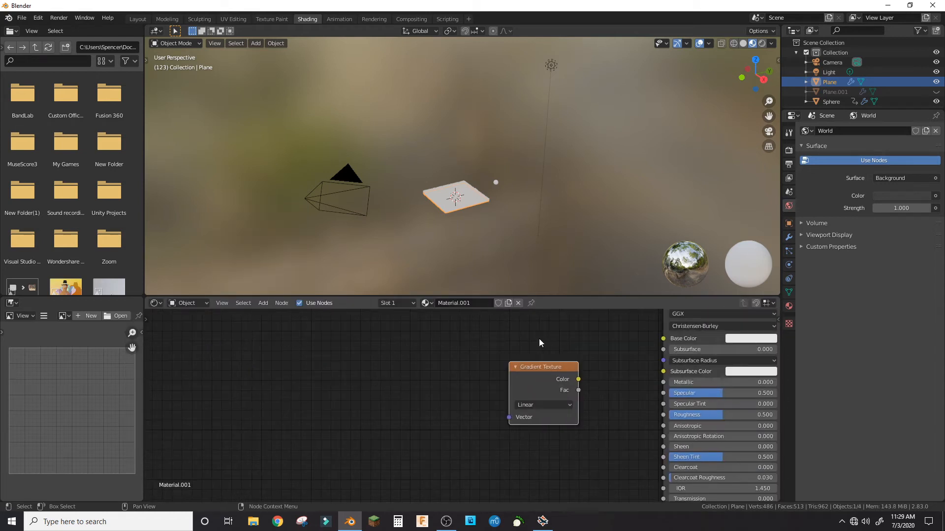
# Step: Add a Geometry node well ahead of the Gradient Texture node
pyautogui.hotkey('shift', 'a')
pyautogui.click(289, 323)
pyautogui.click(257, 369)
pyautogui.hotkey('shift', 'a')
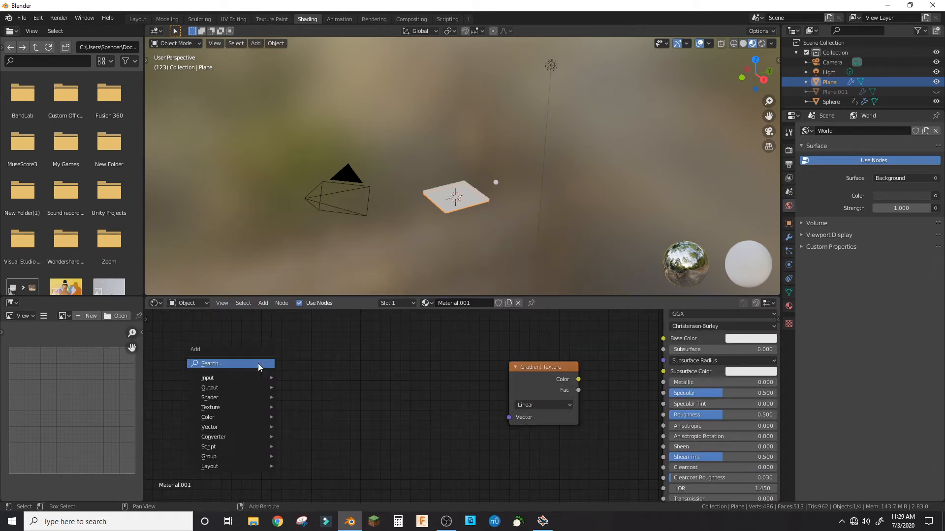
pyautogui.click(257, 363)
pyautogui.write('ge')
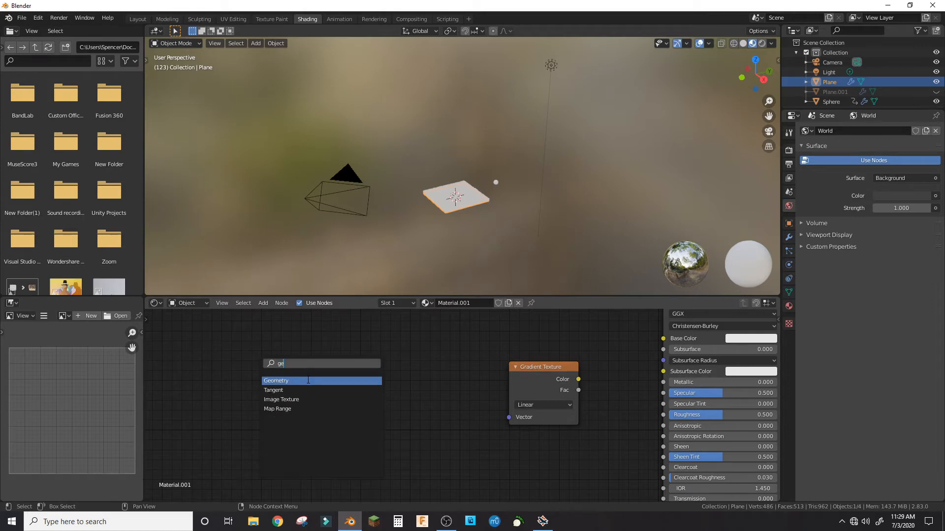
pyautogui.press('Return')
pyautogui.click(267, 373)
# Step: Add a Separate XYZ node between the Geometry and Gradient Texture nodes
pyautogui.hotkey('shift', 'a')
pyautogui.click(379, 374)
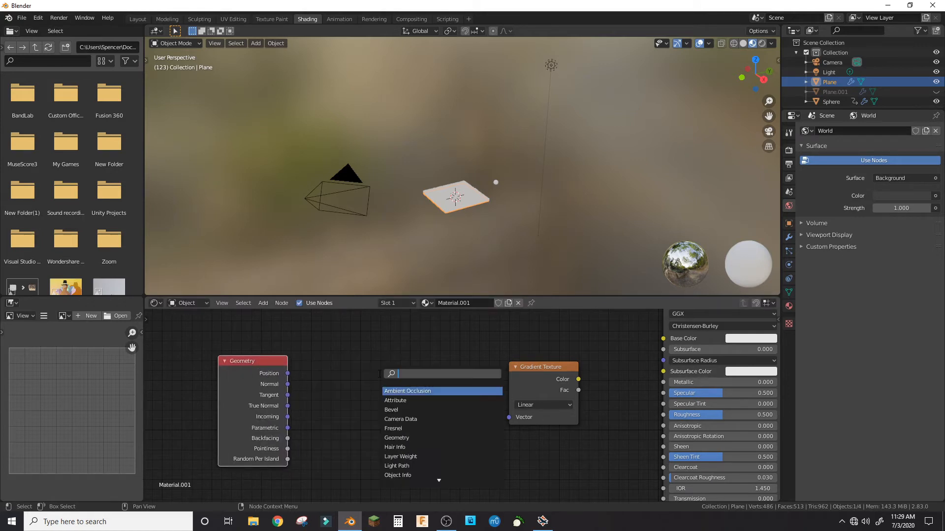
pyautogui.write('se')
pyautogui.click(410, 436)
pyautogui.click(362, 397)
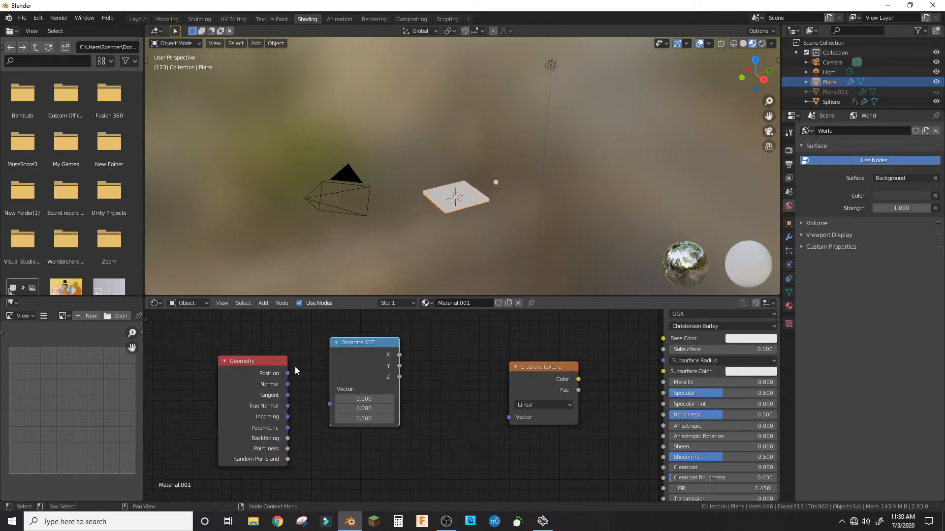
# Step: Link Geometry Position to Separate XYZ, its Z output to the Gradient Texture vector, and the gradient's Color to Base Color
pyautogui.moveTo(287, 373); pyautogui.dragTo(330, 390)
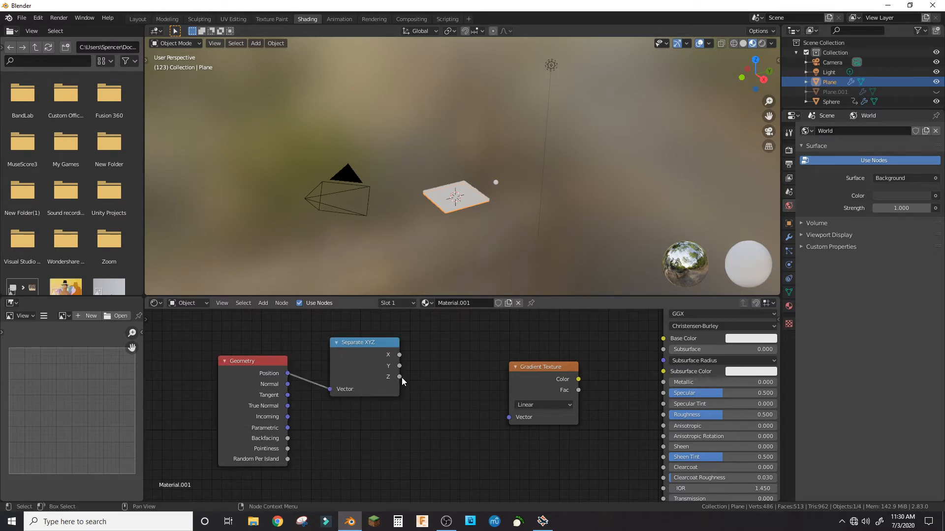
pyautogui.moveTo(400, 377); pyautogui.dragTo(523, 419)
pyautogui.moveTo(560, 379); pyautogui.dragTo(634, 372)
pyautogui.moveTo(657, 342); pyautogui.dragTo(663, 339)
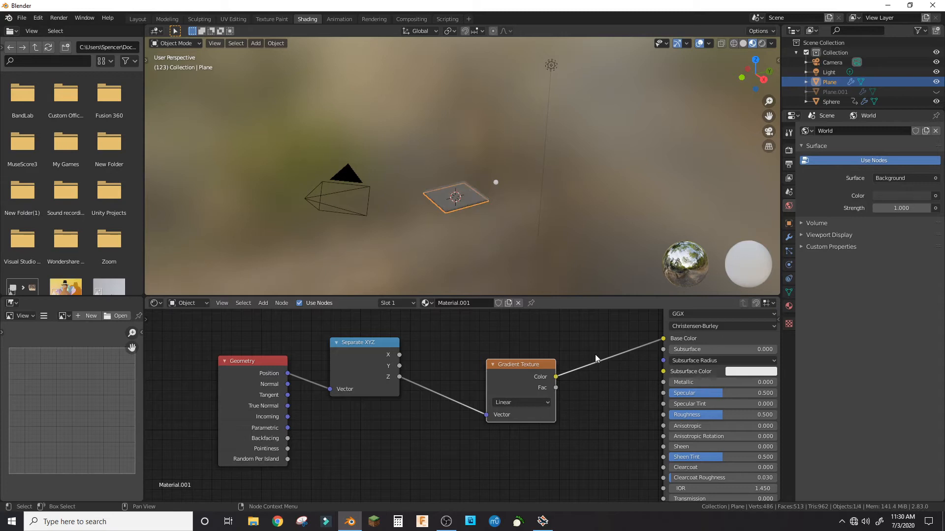
# Step: Insert a Math node into the link between Separate XYZ's Z output and the Gradient Texture
pyautogui.scroll(3, 504, 386)
pyautogui.moveTo(490, 199); pyautogui.dragTo(467, 210, button='middle')
pyautogui.scroll(5, 466, 210)
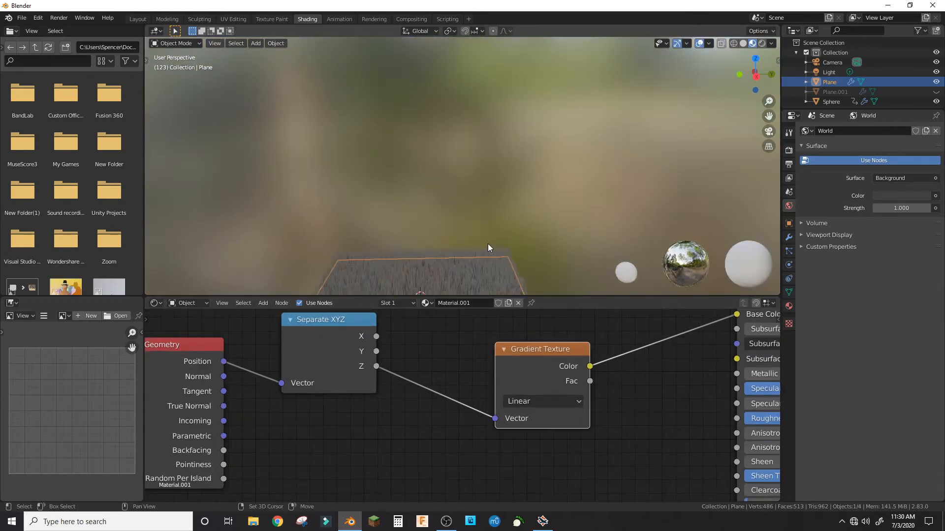
pyautogui.keyDown('shift'); pyautogui.moveTo(488, 244); pyautogui.dragTo(539, 130, button='middle'); pyautogui.keyUp('shift')
pyautogui.hotkey('shift', 'a')
pyautogui.click(463, 364)
pyautogui.write('add')
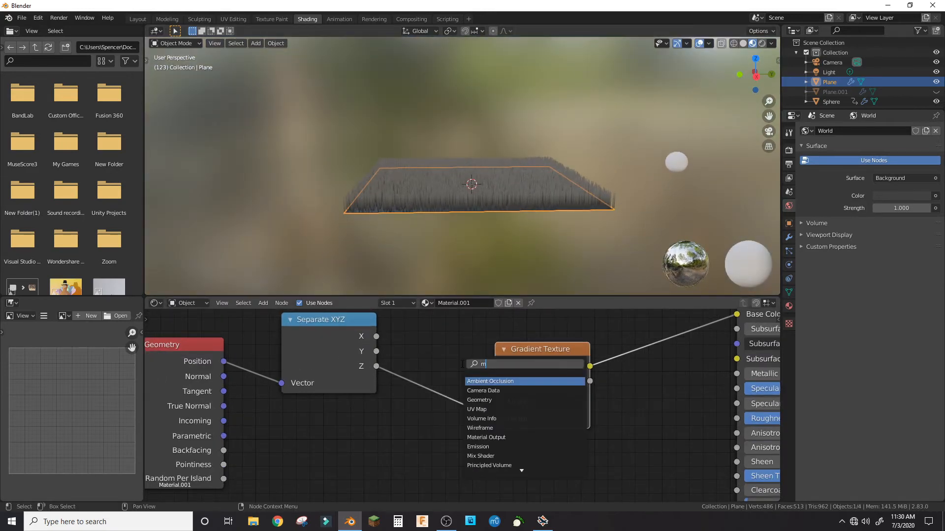
pyautogui.press('Return')
pyautogui.click(457, 387)
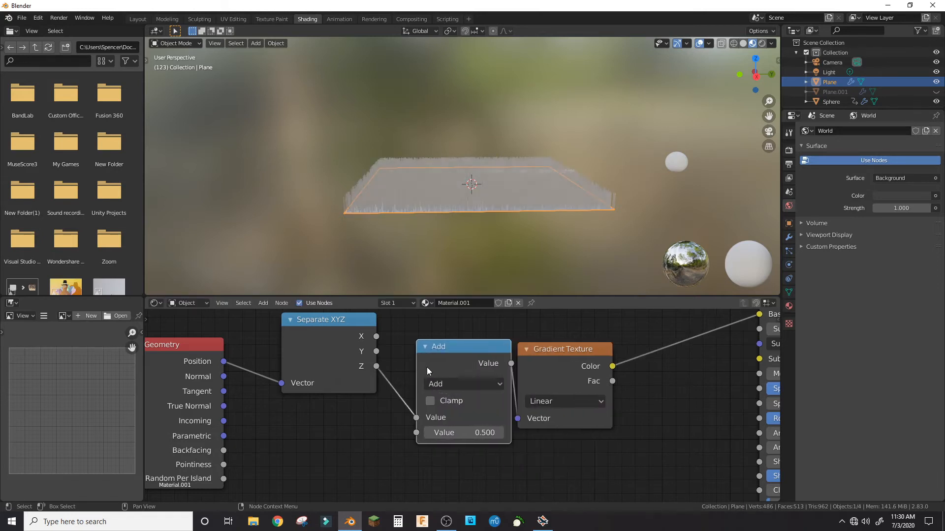
# Step: Switch the Math node to Multiply with a value of 6.8, checking the gradient on the hair
pyautogui.scroll(2, 511, 413)
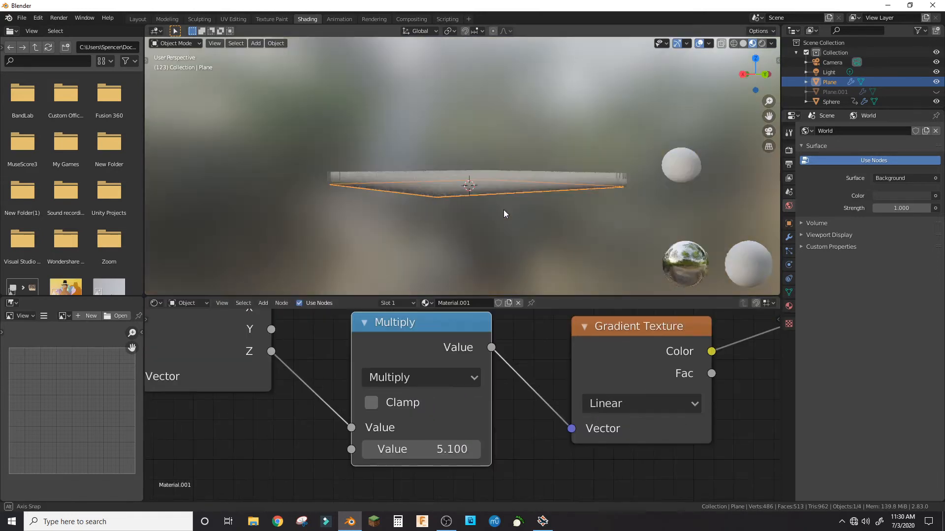
pyautogui.scroll(4, 503, 209)
pyautogui.moveTo(470, 213)
pyautogui.mouseDown(button='middle')
pyautogui.moveTo(474, 219)
pyautogui.moveTo(464, 217)
pyautogui.mouseUp(button='middle')
pyautogui.moveTo(429, 450); pyautogui.dragTo(463, 449)
pyautogui.moveTo(483, 207); pyautogui.dragTo(511, 183, button='middle')
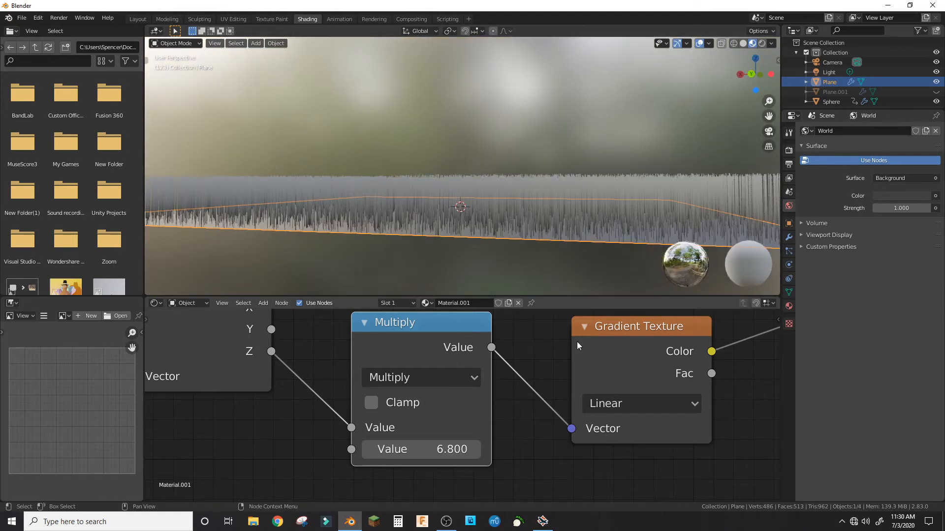
# Step: Insert a ColorRamp node between the Gradient Texture and the shader's Base Color
pyautogui.scroll(-4, 668, 393)
pyautogui.hotkey('shift', 'a')
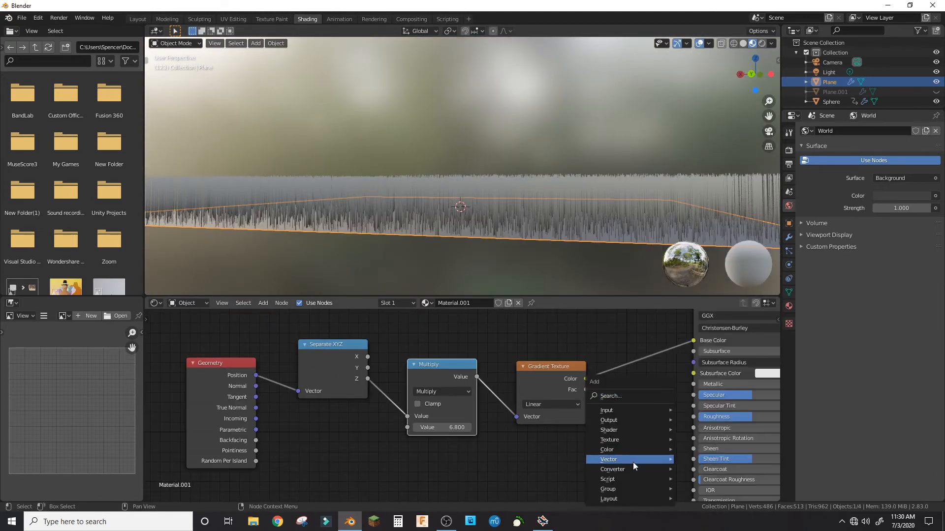
pyautogui.moveTo(633, 469)
pyautogui.click(706, 341)
pyautogui.click(621, 314)
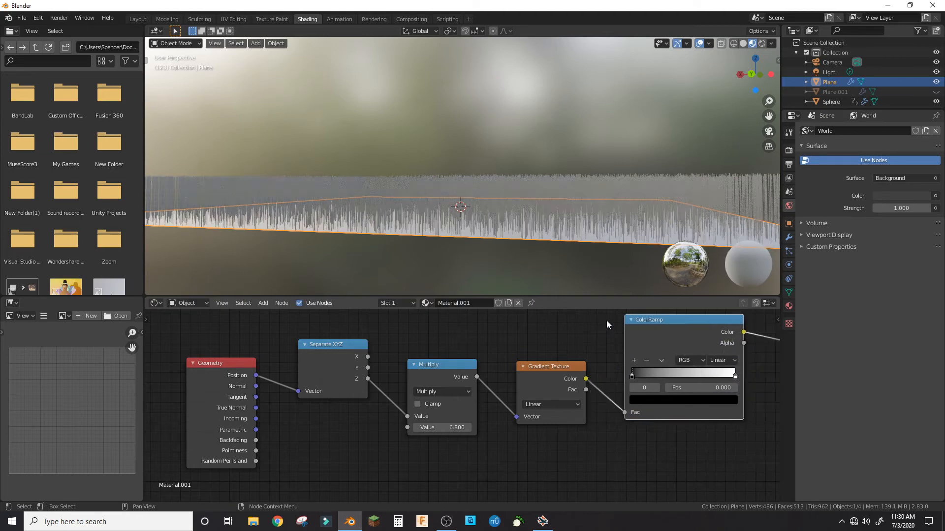
# Step: Move the ramp's black stop to position 0.150 and recolour the white stop light orange, about hue 0.096 and saturation 0.619
pyautogui.moveTo(634, 376); pyautogui.dragTo(648, 378)
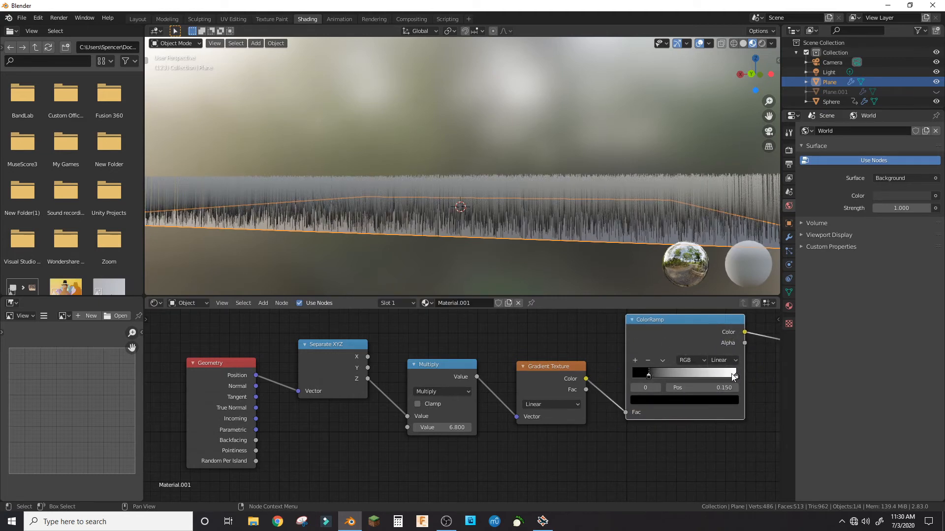
pyautogui.click(735, 377)
pyautogui.click(713, 400)
pyautogui.moveTo(672, 294); pyautogui.dragTo(660, 313)
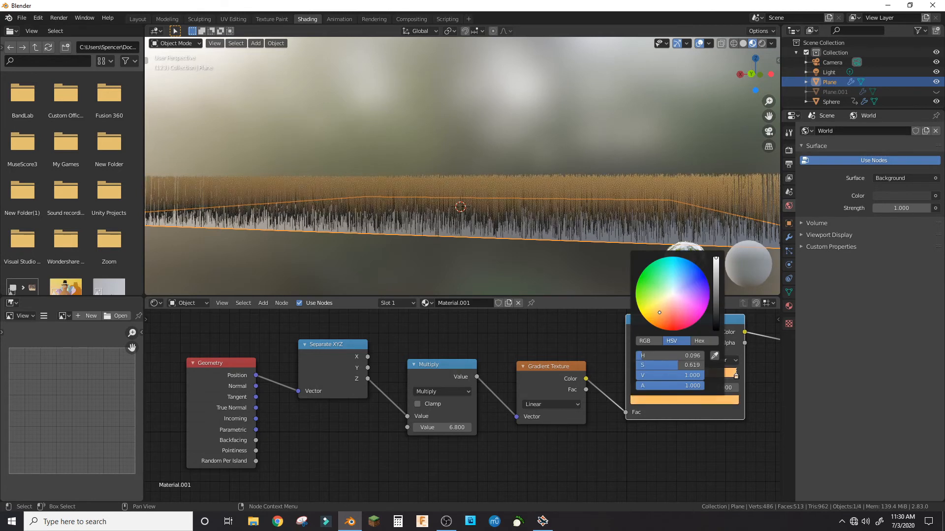
pyautogui.moveTo(592, 154); pyautogui.dragTo(572, 187, button='middle')
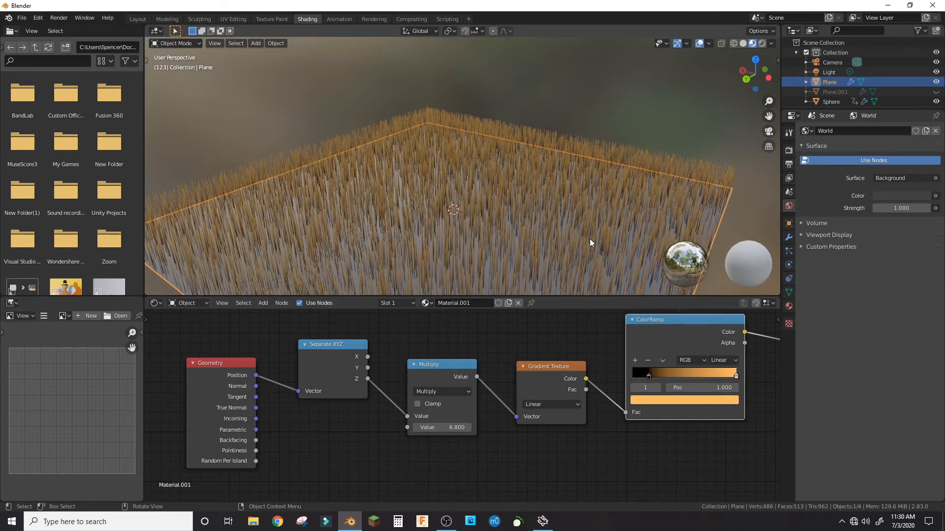
# Step: Sample the orange for the ramp stop at 0.150 and darken it to brown
pyautogui.click(649, 376)
pyautogui.click(659, 400)
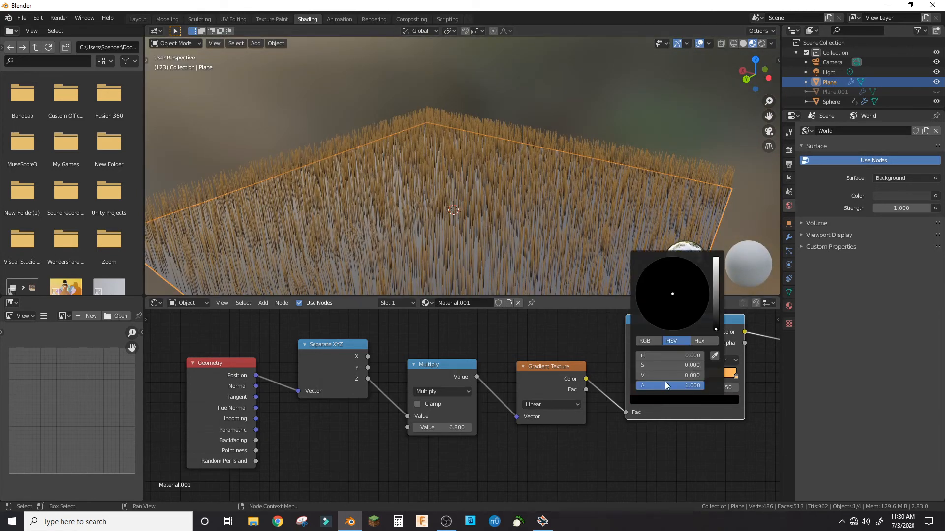
pyautogui.click(715, 355)
pyautogui.click(736, 377)
pyautogui.click(702, 400)
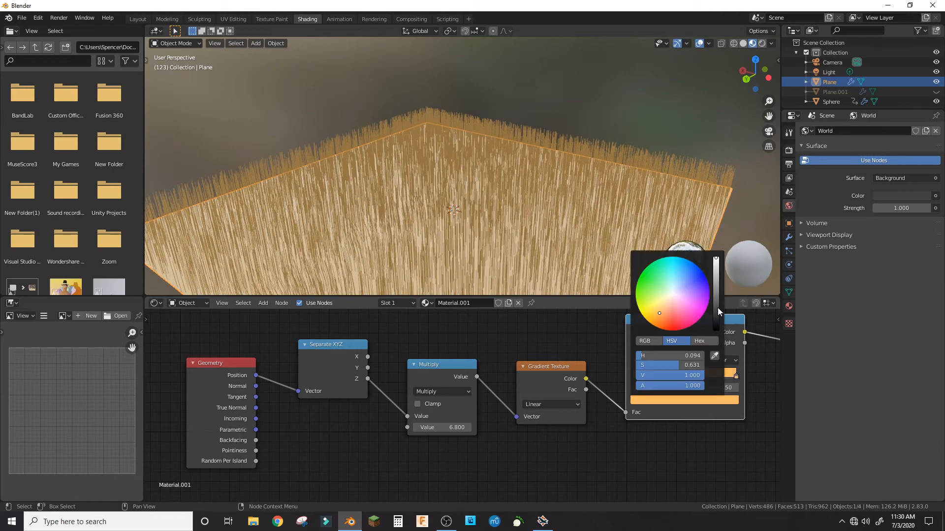
pyautogui.click(718, 315)
pyautogui.moveTo(640, 185); pyautogui.dragTo(513, 157, button='middle')
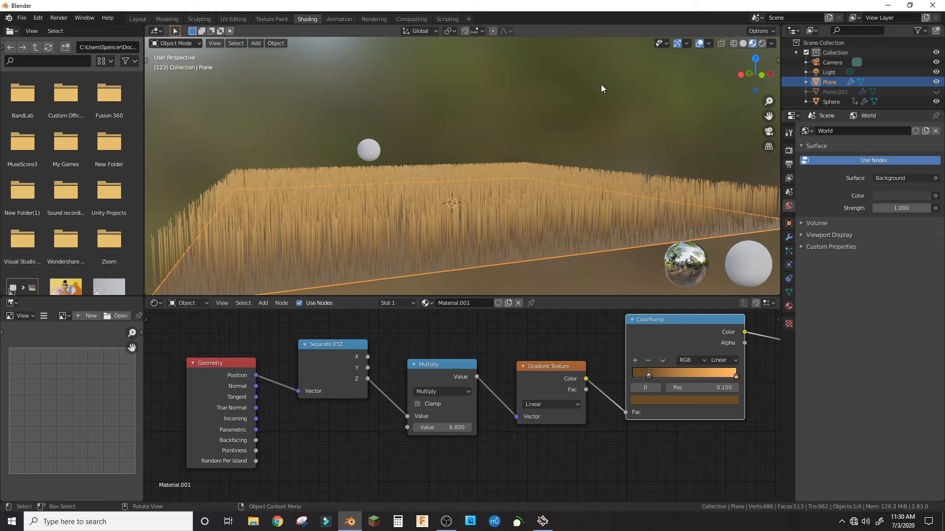
# Step: Render a still image, inspect the hair up close and close the render window
pyautogui.click(59, 17)
pyautogui.click(62, 28)
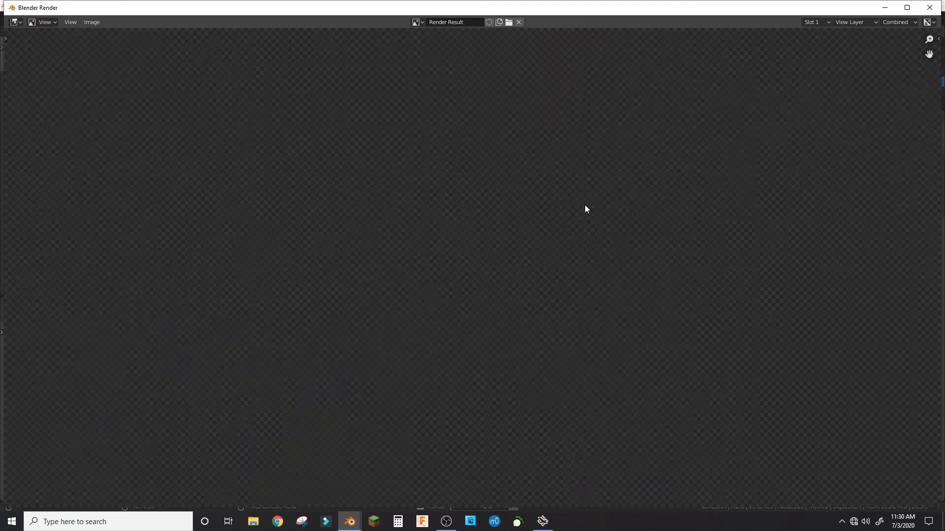
pyautogui.scroll(5, 563, 291)
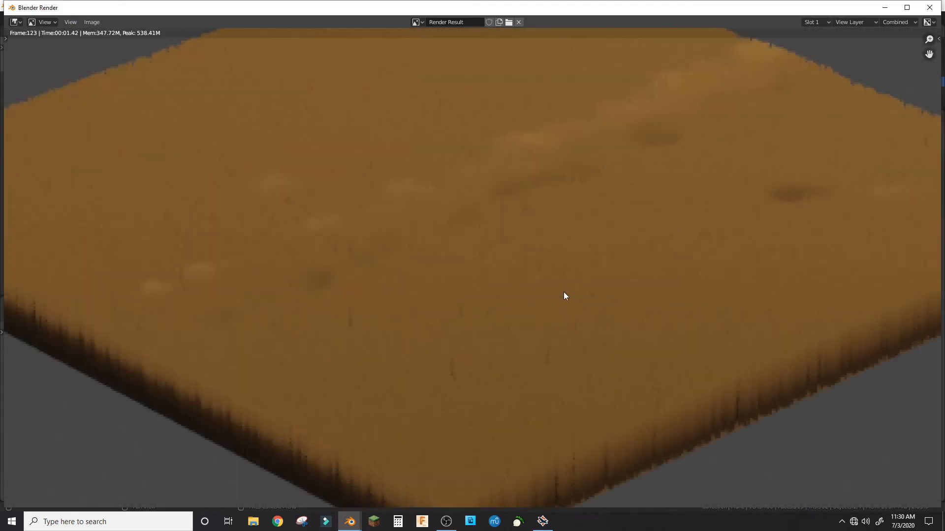
pyautogui.scroll(-3, 561, 286)
pyautogui.scroll(1, 561, 285)
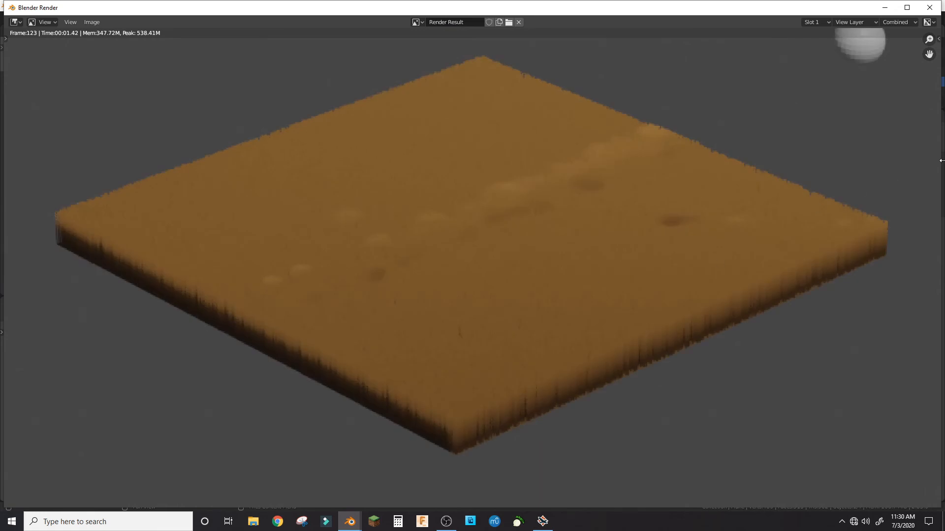
pyautogui.click(927, 11)
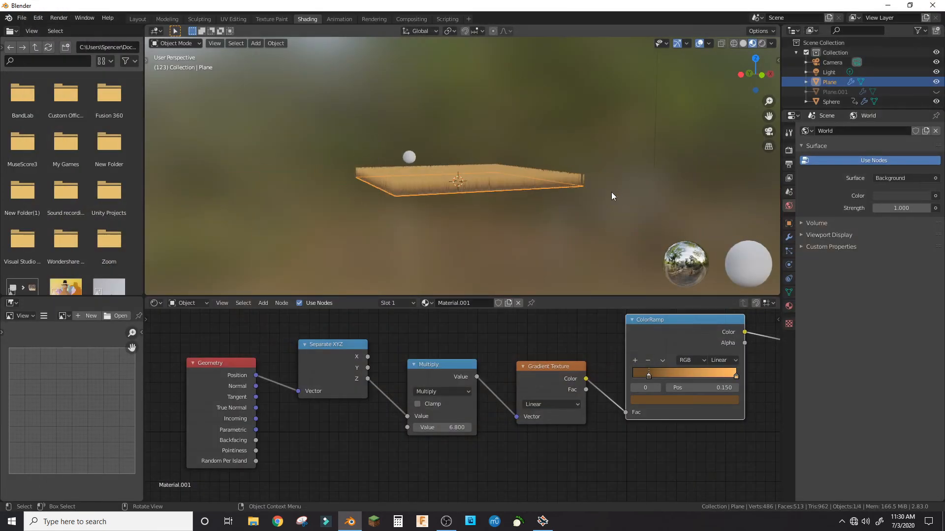
# Step: Move the camera about 6.7 m closer to the hair plane along its local Z axis
pyautogui.moveTo(612, 196); pyautogui.dragTo(580, 160, button='middle')
pyautogui.scroll(-4, 580, 161)
pyautogui.click(591, 92)
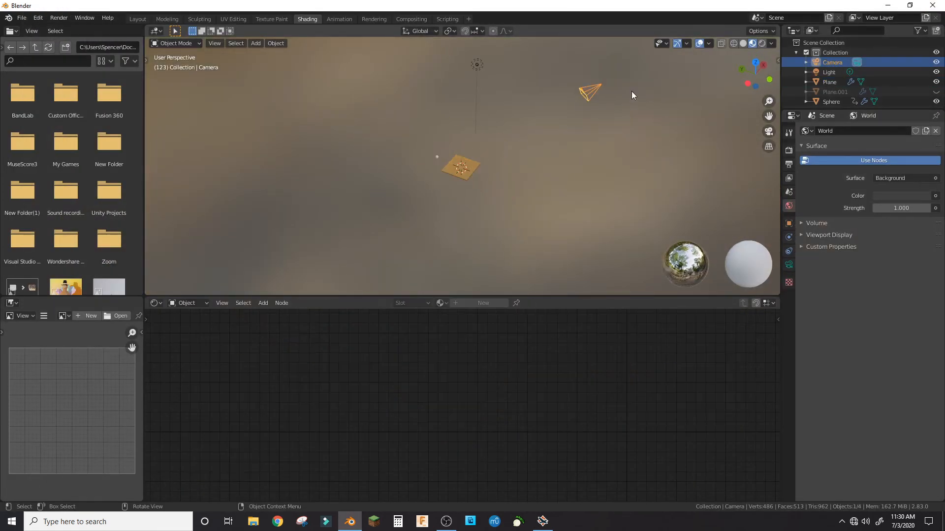
pyautogui.press('g')
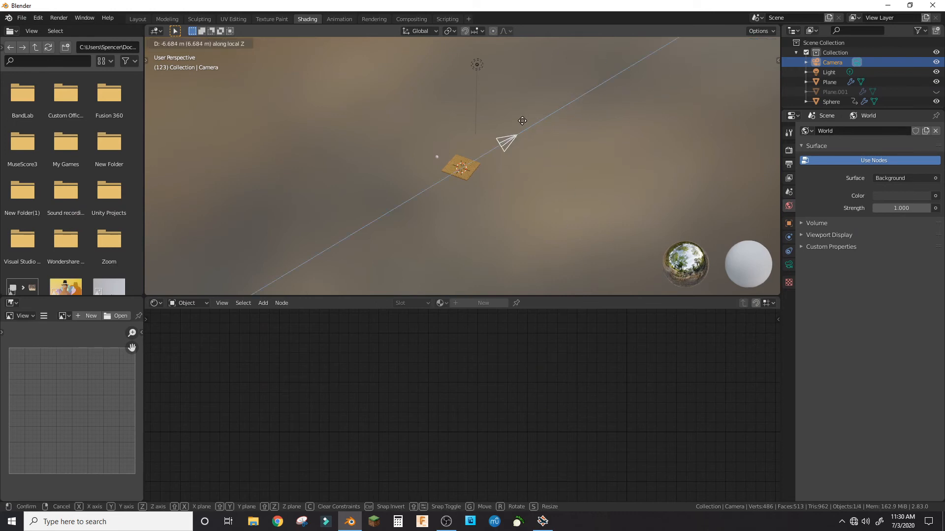
pyautogui.click(523, 124)
# Step: Look through the camera to check the framing and briefly play the animation
pyautogui.press('KP_0')
pyautogui.scroll(3, 537, 119)
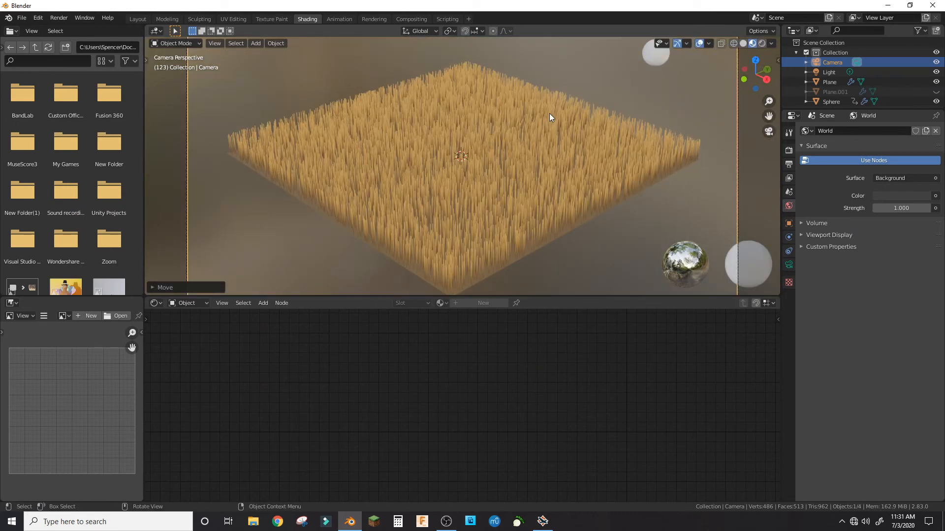
pyautogui.press('space')
pyautogui.press('space')
# Step: Apply smooth shading to the sphere, show its material settings and resume animation playback
pyautogui.click(657, 56)
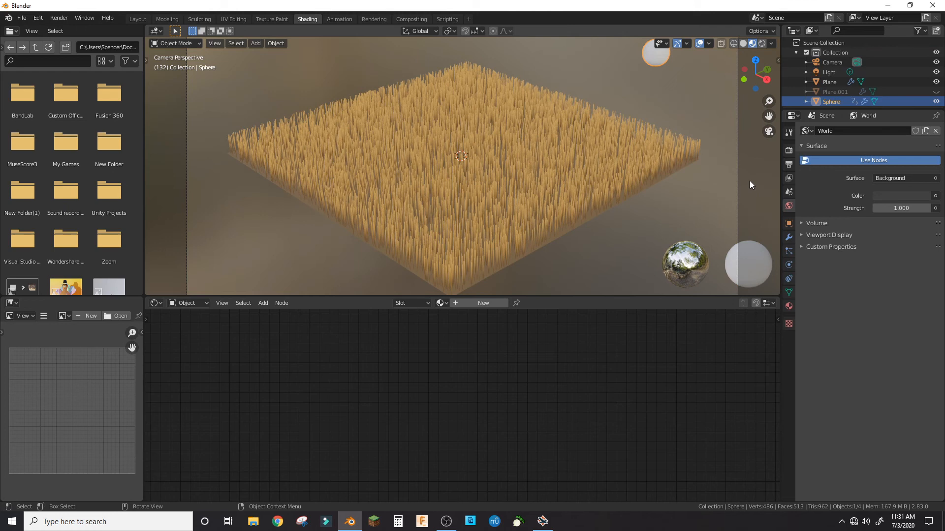
pyautogui.click(789, 306)
pyautogui.rightClick(643, 55)
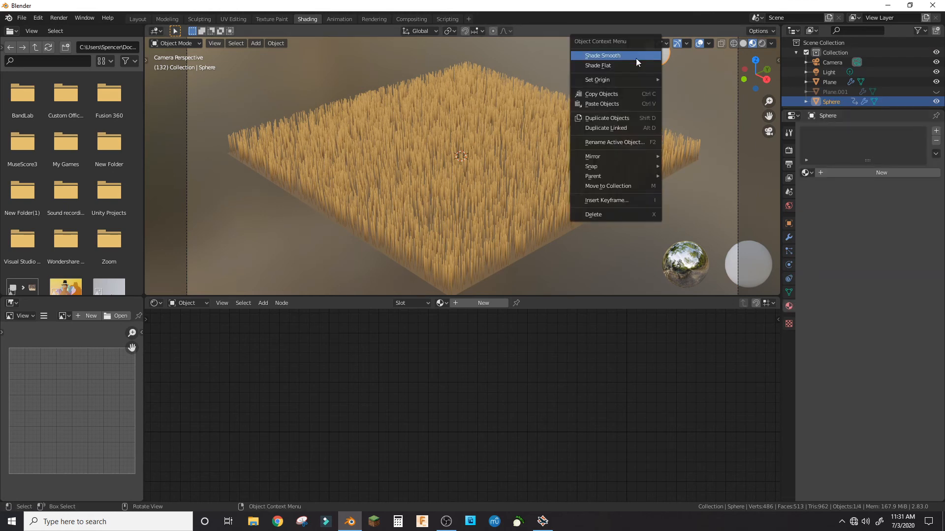
pyautogui.click(635, 58)
pyautogui.press('space')
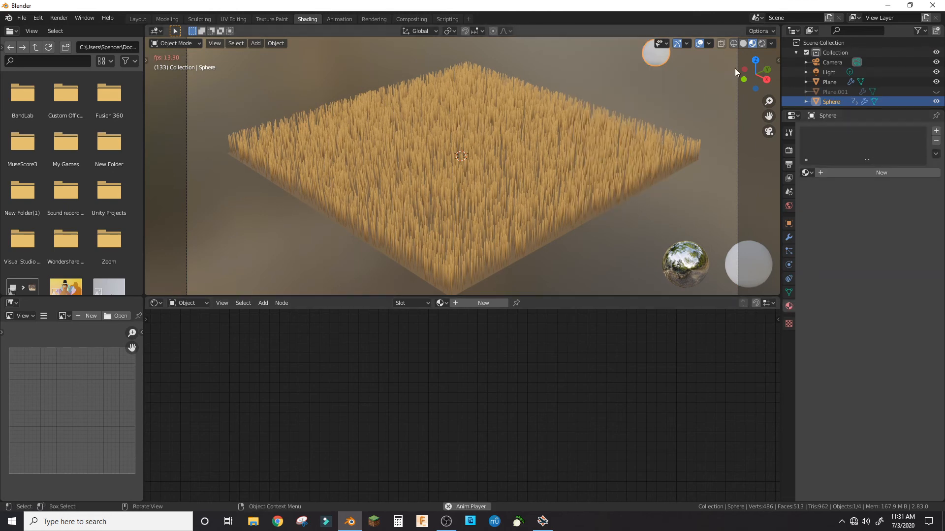